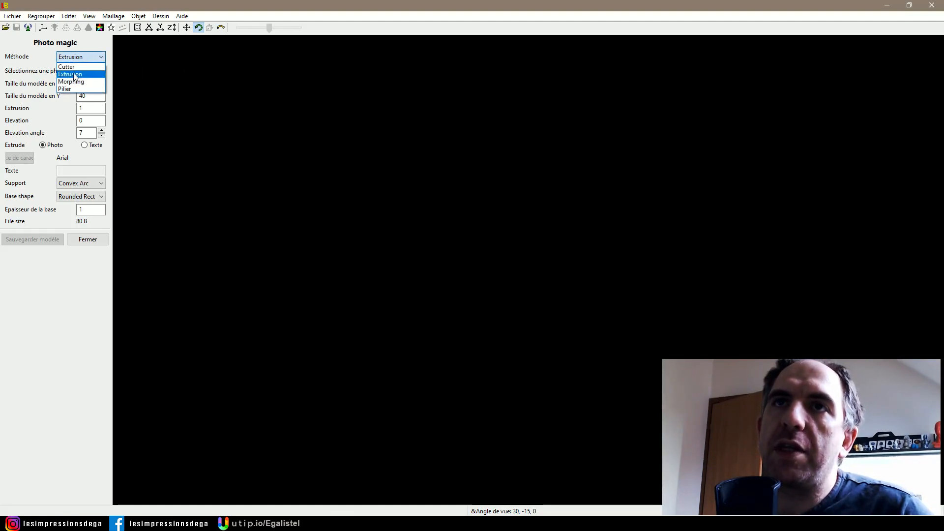
Choose the Extrusion method and load logo print.png from the Logo folder as the source photo
{"action": "left_click", "coordinate": [74, 75]}
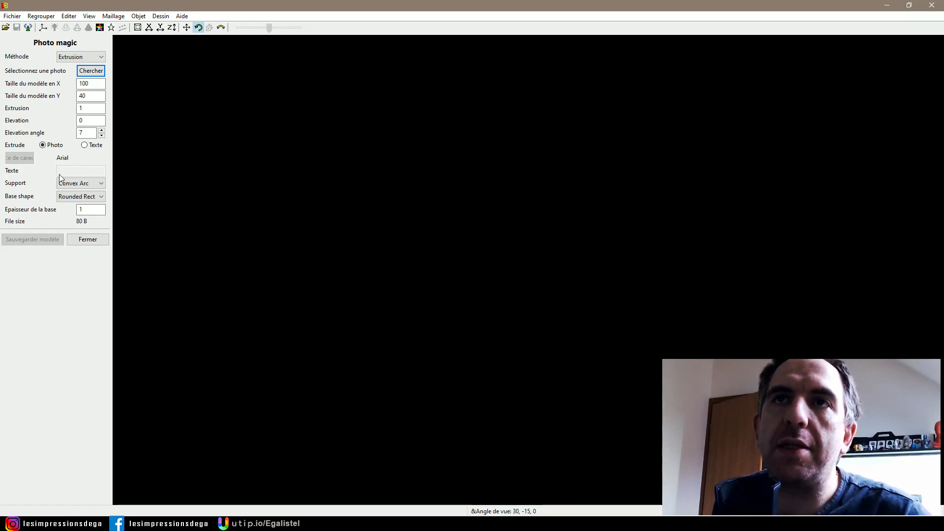
{"action": "left_click", "coordinate": [86, 72]}
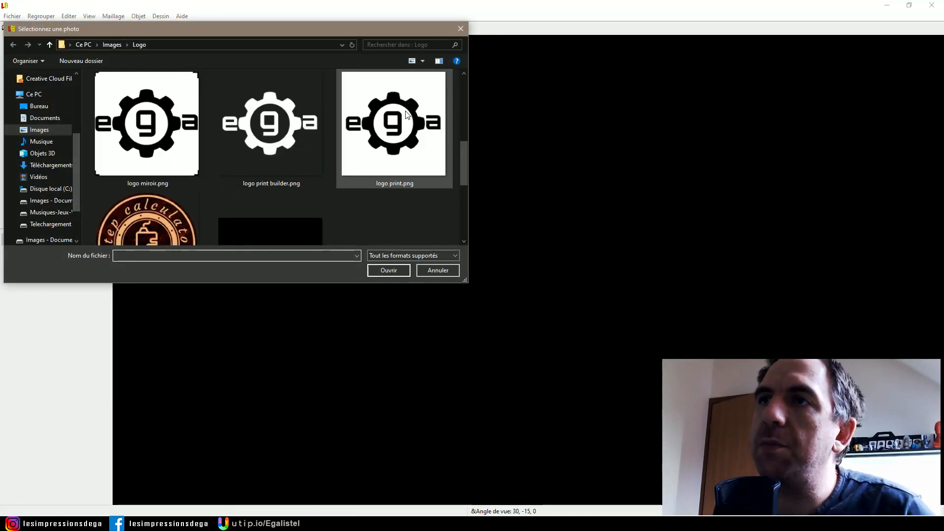
{"action": "double_click", "coordinate": [407, 114]}
{"action": "left_click_drag", "start_coordinate": [549, 297], "coordinate": [317, 221]}
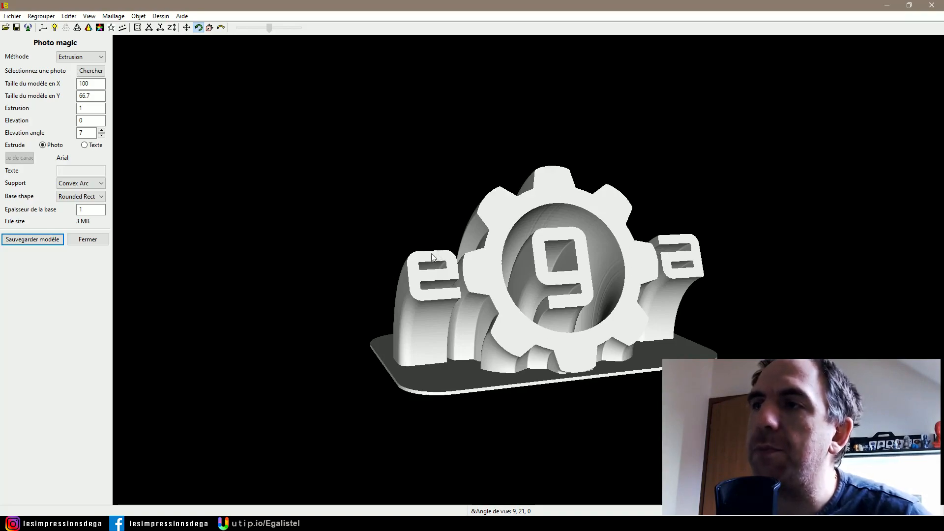
{"action": "left_click_drag", "start_coordinate": [284, 270], "coordinate": [299, 273]}
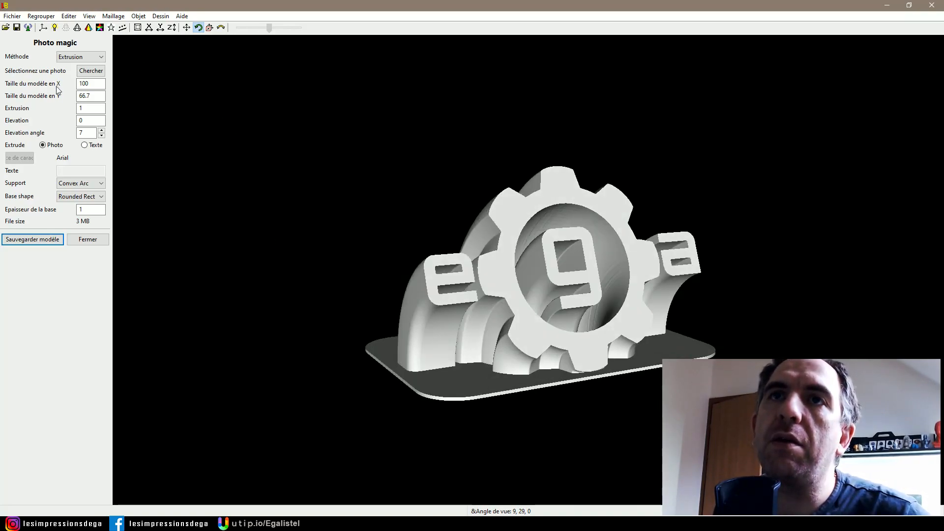
Set the model's X size to 60
{"action": "left_click", "coordinate": [100, 84]}
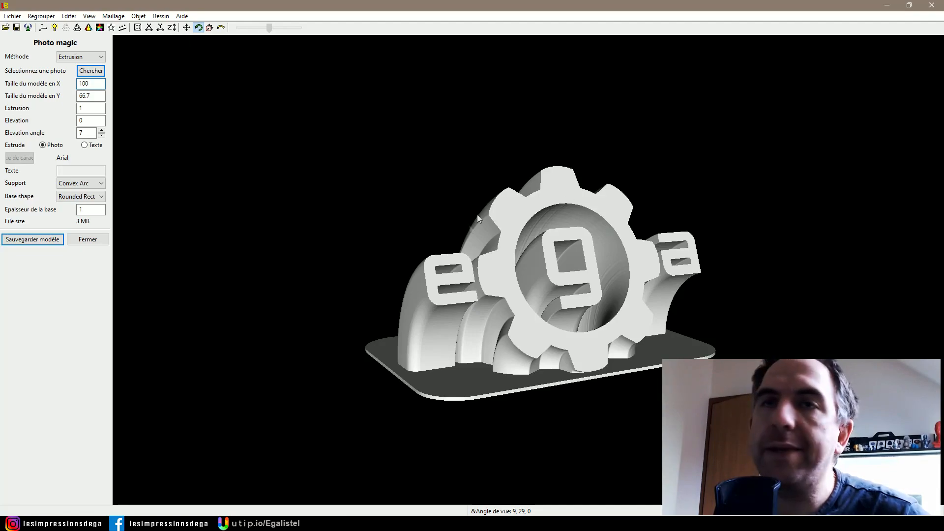
{"action": "left_click_drag", "start_coordinate": [417, 326], "coordinate": [379, 294]}
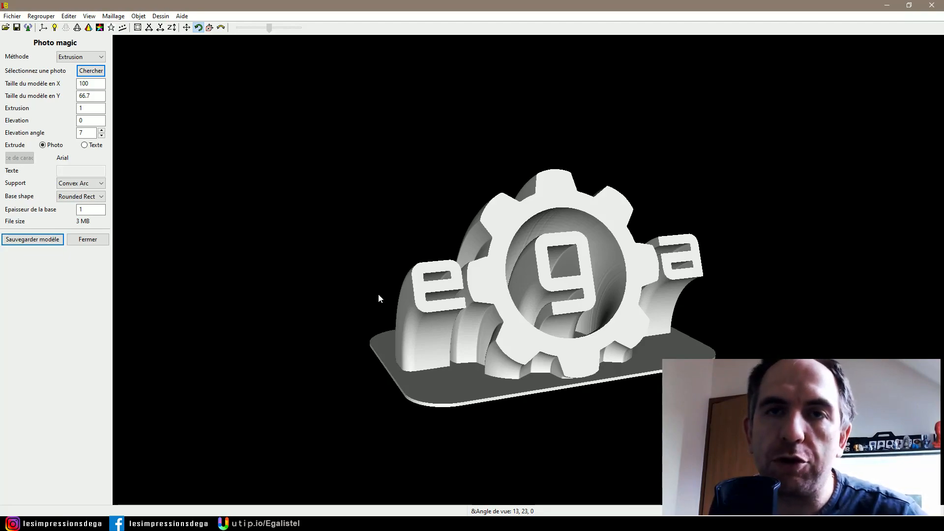
{"action": "left_click_drag", "start_coordinate": [320, 351], "coordinate": [354, 349]}
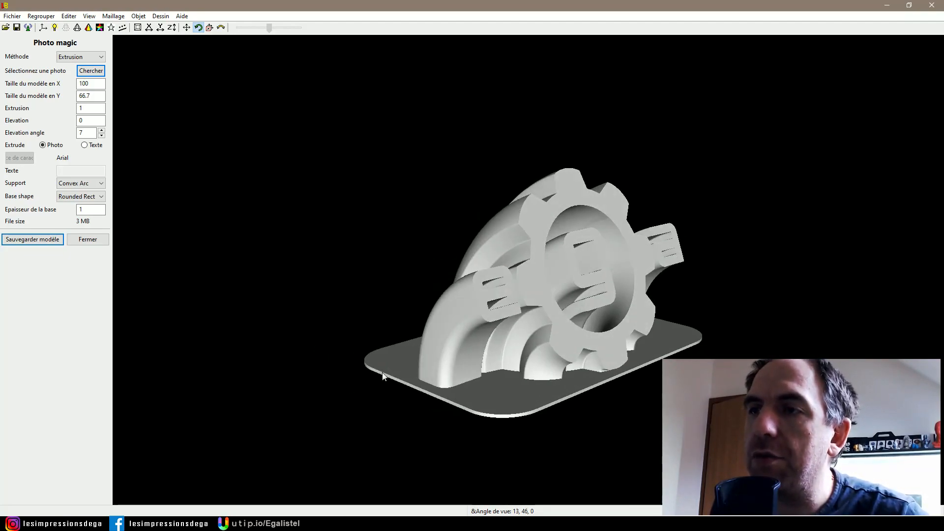
{"action": "left_click_drag", "start_coordinate": [472, 367], "coordinate": [443, 364]}
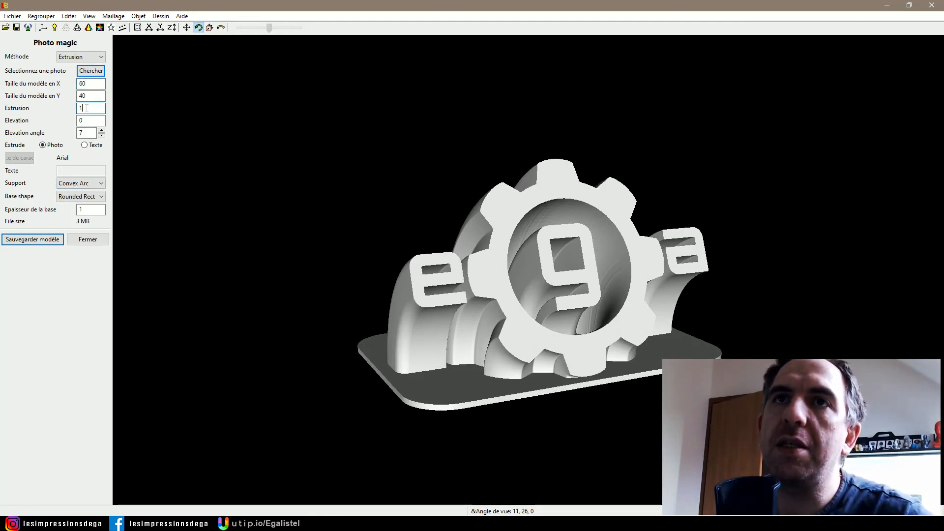
Examine the logo's extrusion thickness and curved support from the side and the front
{"action": "left_click_drag", "start_coordinate": [363, 191], "coordinate": [406, 185]}
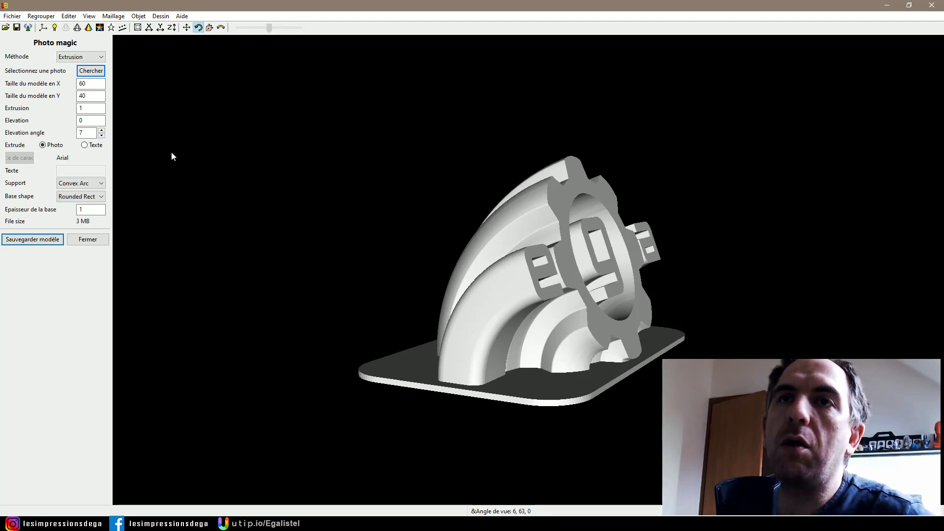
{"action": "left_click_drag", "start_coordinate": [88, 108], "coordinate": [59, 109]}
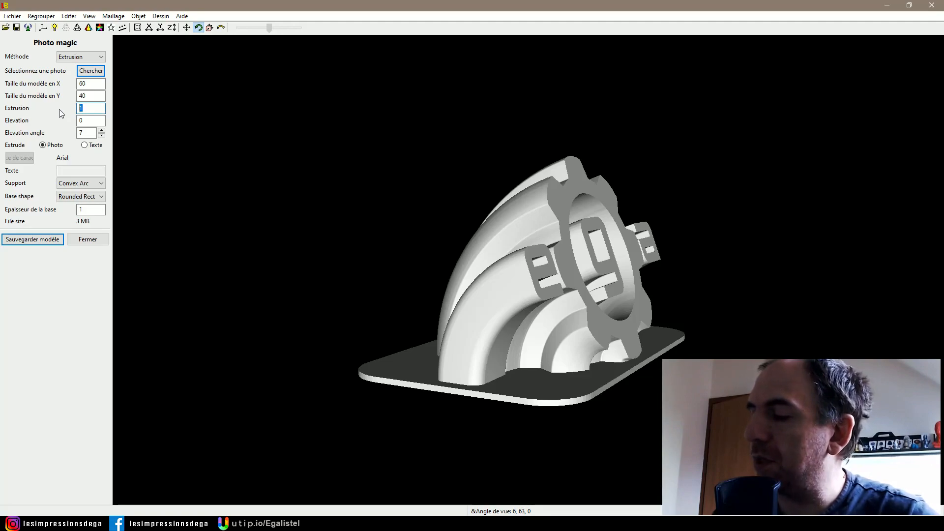
{"action": "left_click_drag", "start_coordinate": [435, 217], "coordinate": [461, 212]}
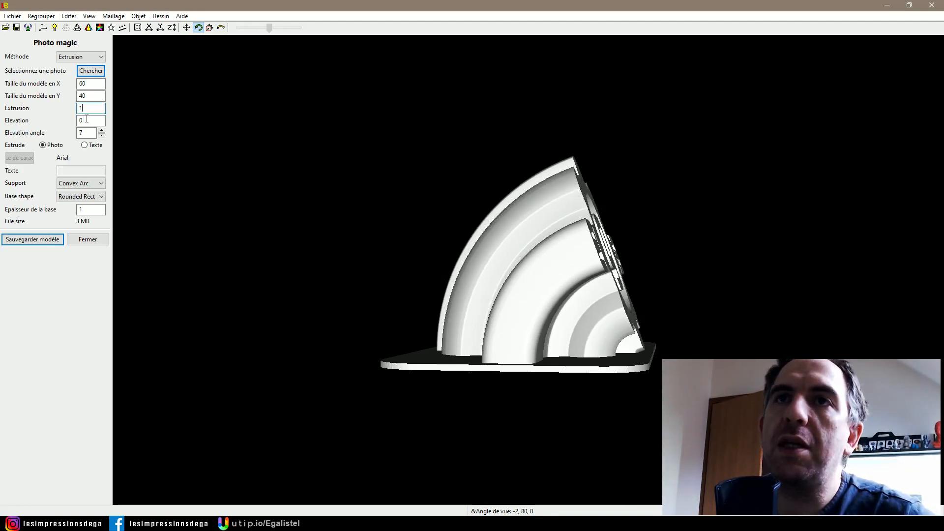
{"action": "left_click_drag", "start_coordinate": [376, 222], "coordinate": [434, 250]}
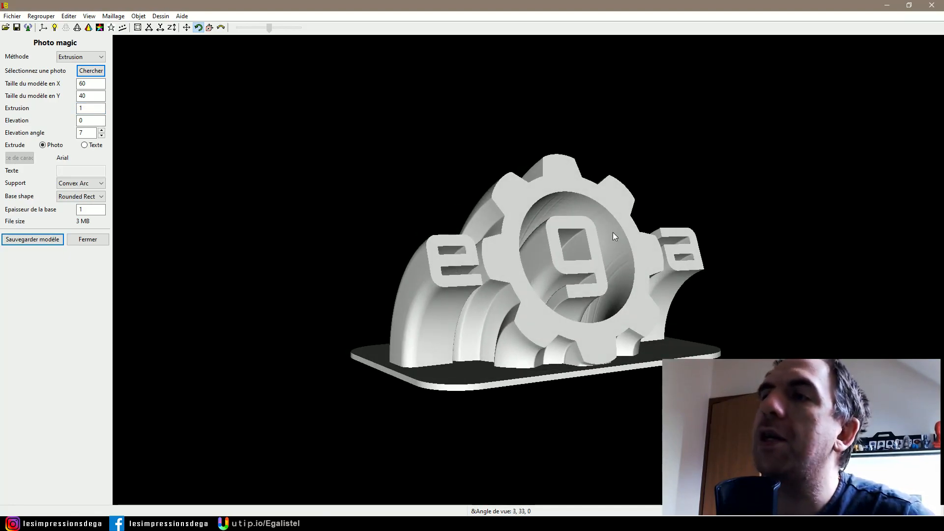
Try elevation values of 9 and 30 on the logo model
{"action": "double_click", "coordinate": [89, 120]}
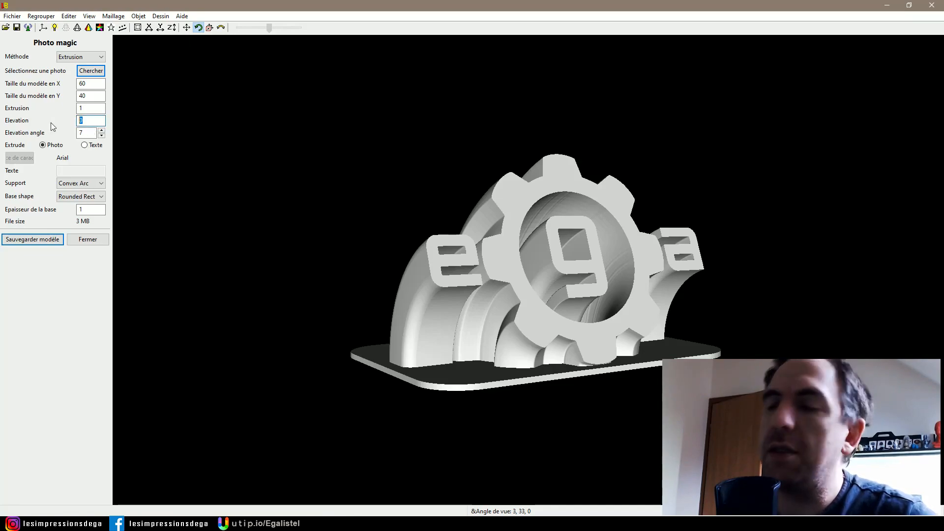
{"action": "type", "text": "9"}
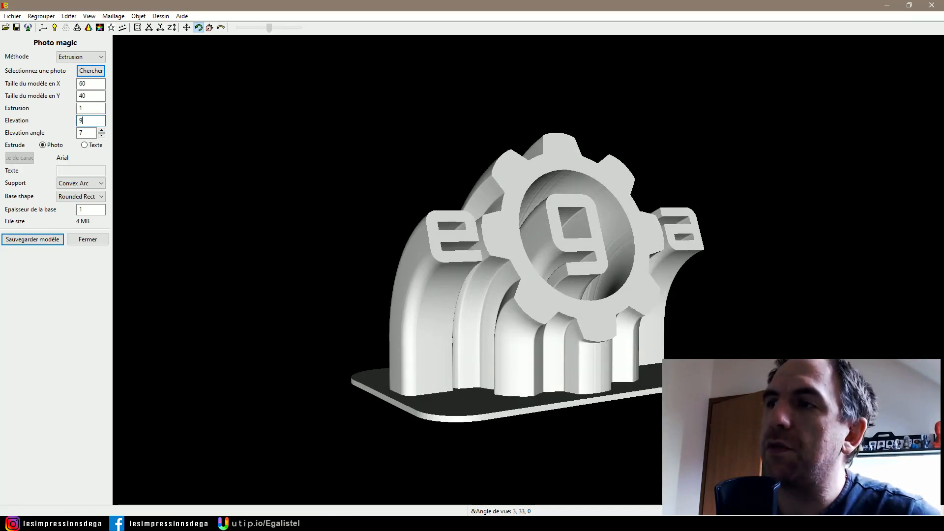
{"action": "left_click_drag", "start_coordinate": [240, 227], "coordinate": [391, 265]}
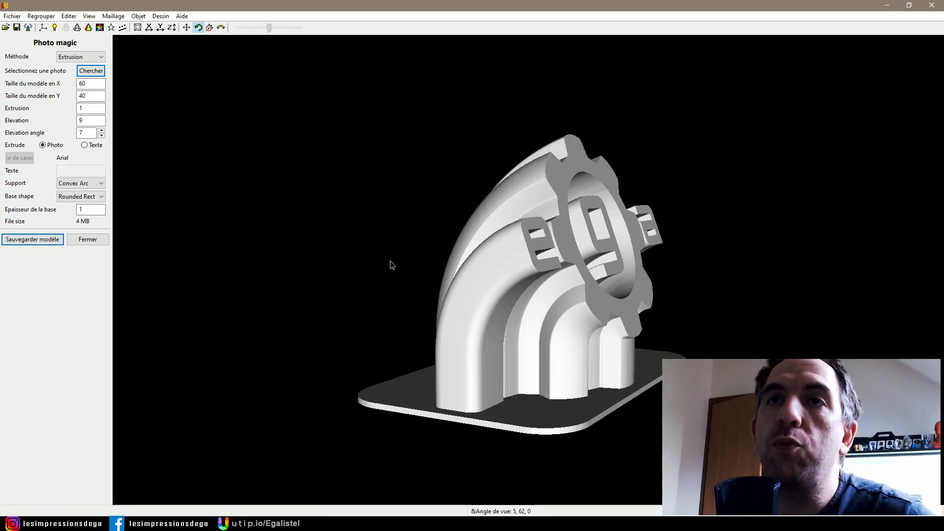
{"action": "double_click", "coordinate": [96, 123]}
{"action": "type", "text": "30"}
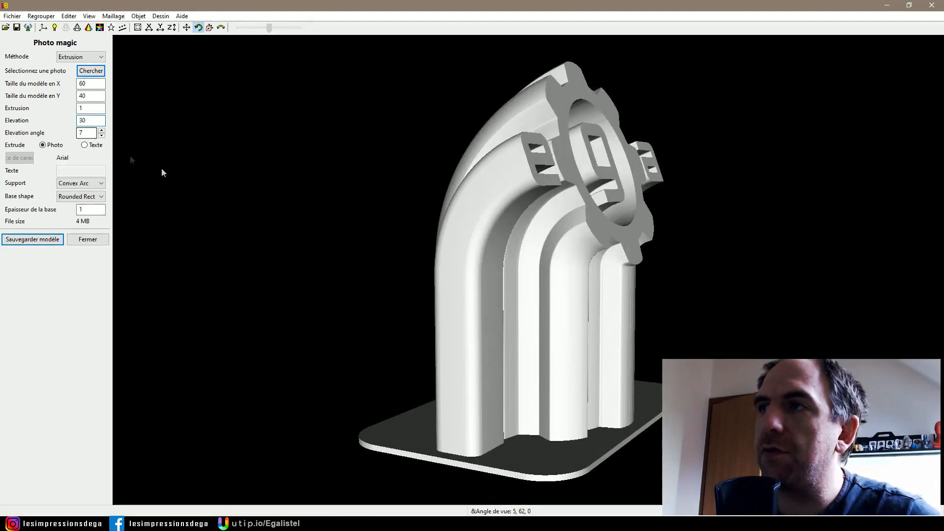
{"action": "left_click_drag", "start_coordinate": [161, 168], "coordinate": [231, 211]}
Set the elevation to 2 and lower the elevation angle to 0
{"action": "left_click_drag", "start_coordinate": [91, 122], "coordinate": [74, 122]}
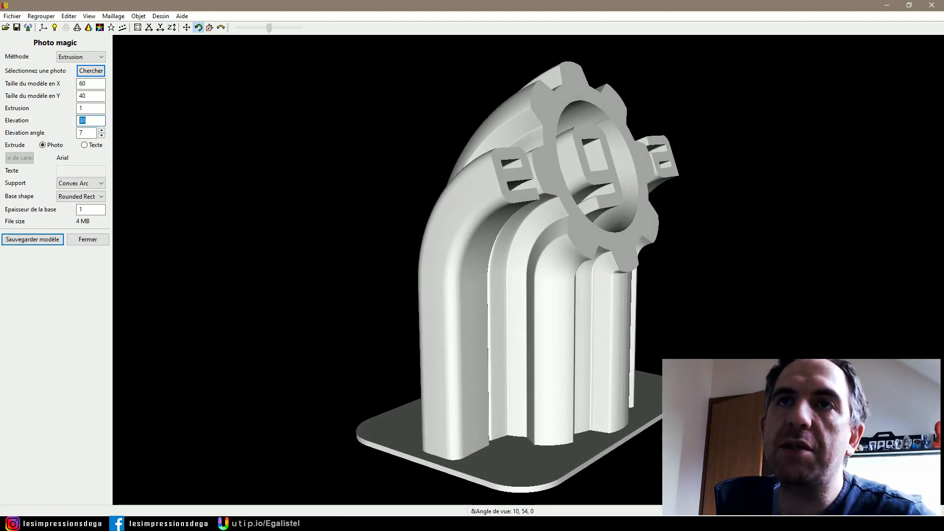
{"action": "type", "text": "2"}
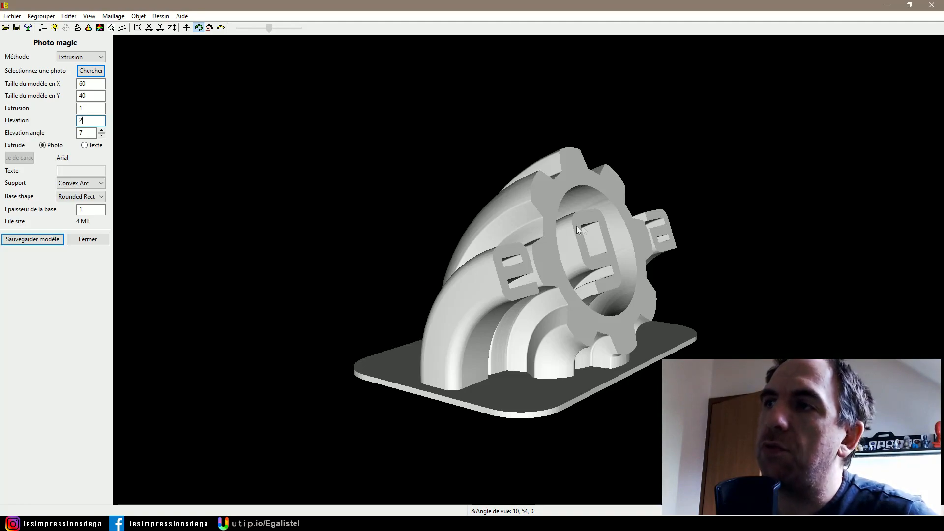
{"action": "left_click", "coordinate": [101, 136]}
{"action": "left_click", "coordinate": [101, 135]}
{"action": "left_click", "coordinate": [101, 136]}
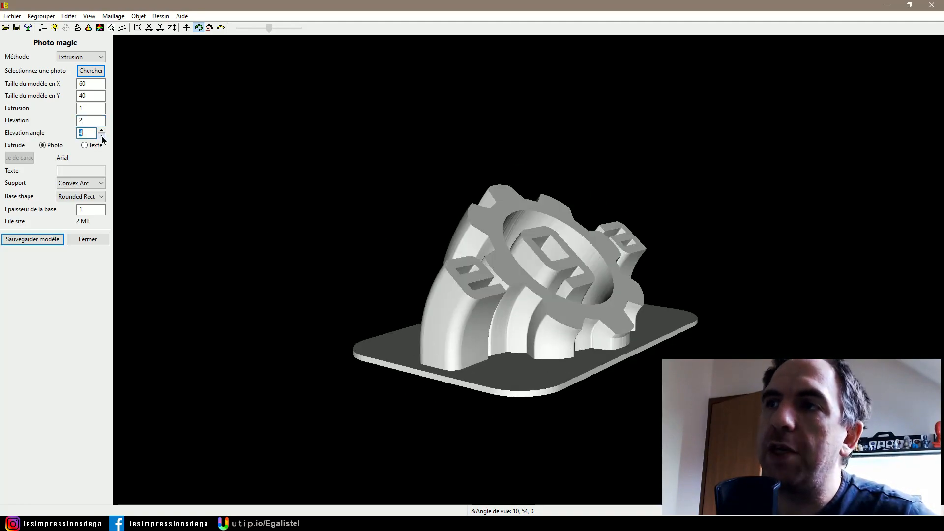
{"action": "left_click", "coordinate": [102, 135]}
{"action": "left_click", "coordinate": [101, 135]}
{"action": "left_click", "coordinate": [102, 135]}
{"action": "left_click", "coordinate": [101, 136]}
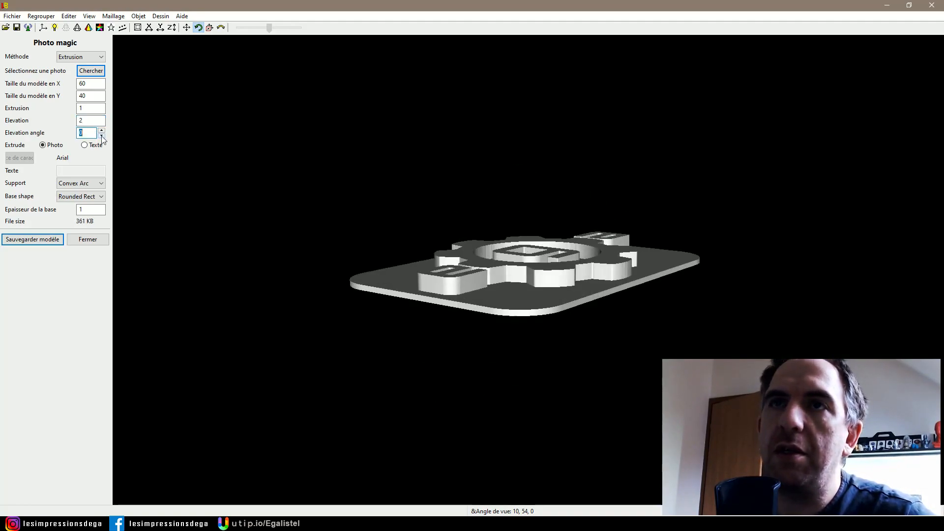
{"action": "left_click_drag", "start_coordinate": [320, 225], "coordinate": [447, 240]}
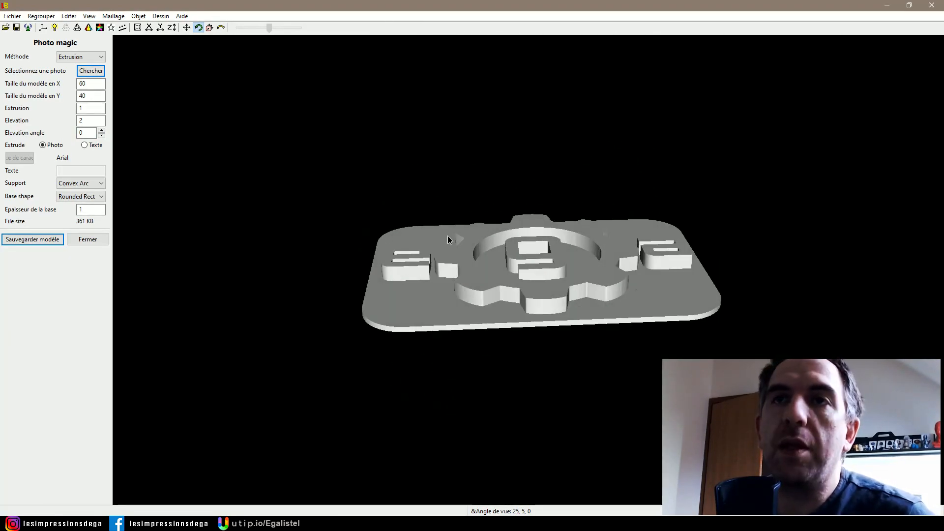
Set the logo model's elevation to 1
{"action": "double_click", "coordinate": [91, 121]}
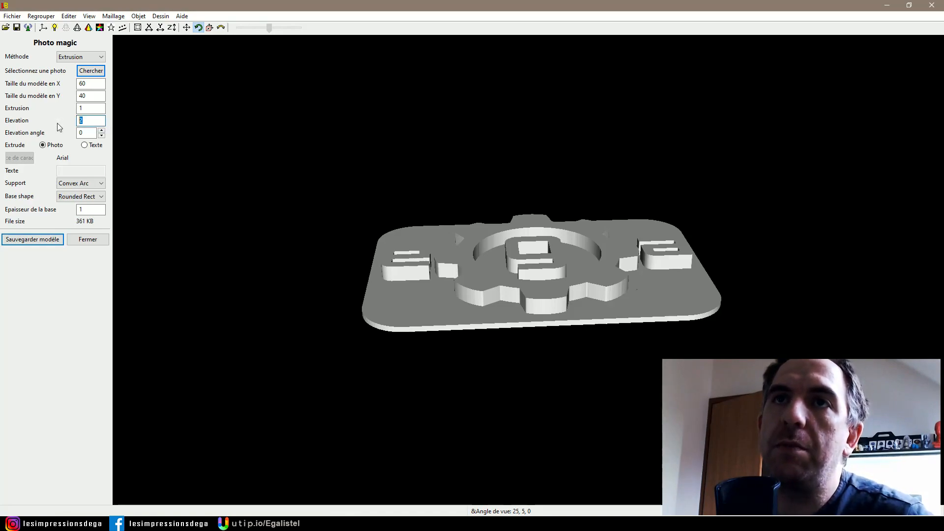
{"action": "type", "text": "1"}
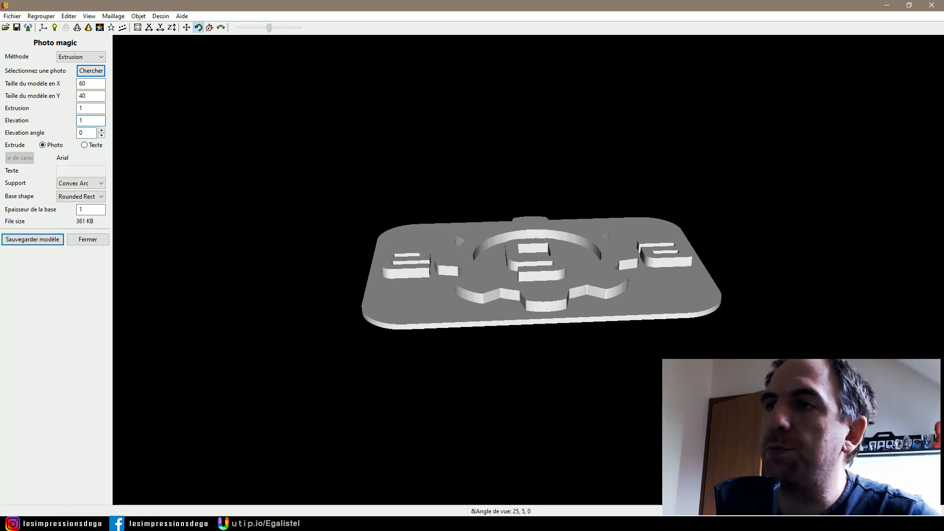
{"action": "left_click_drag", "start_coordinate": [339, 256], "coordinate": [428, 240]}
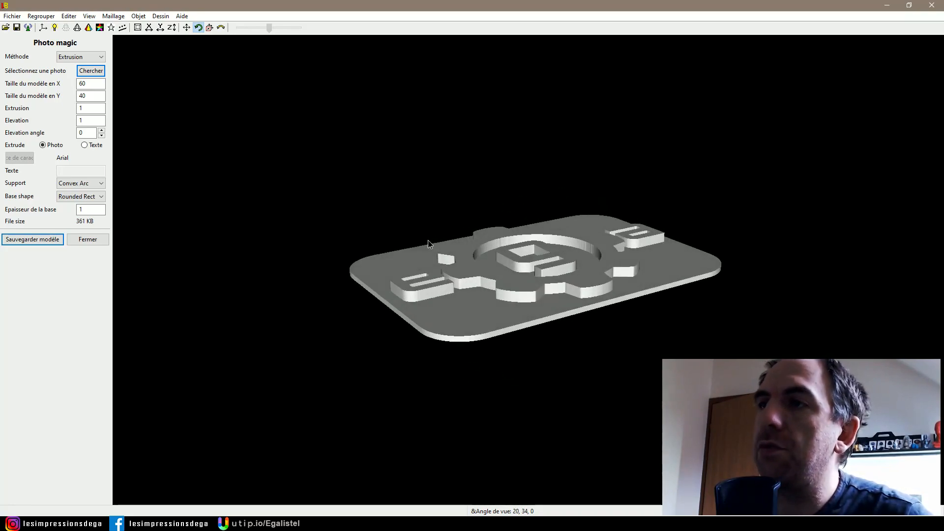
Raise the elevation angle to 8, then to 9, comparing the logo's tilt from the side
{"action": "left_click", "coordinate": [102, 131]}
{"action": "left_click_drag", "start_coordinate": [312, 252], "coordinate": [356, 223]}
{"action": "left_click_drag", "start_coordinate": [407, 255], "coordinate": [410, 234]}
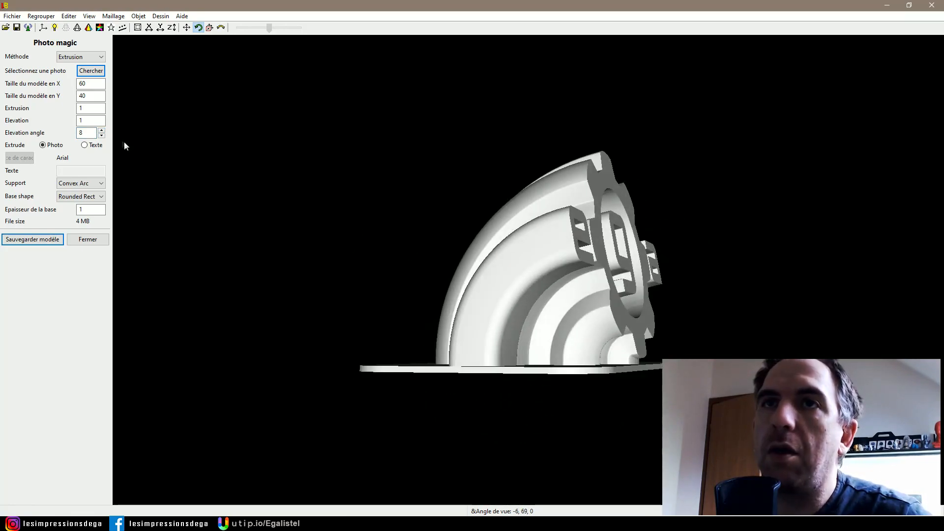
{"action": "left_click", "coordinate": [101, 131]}
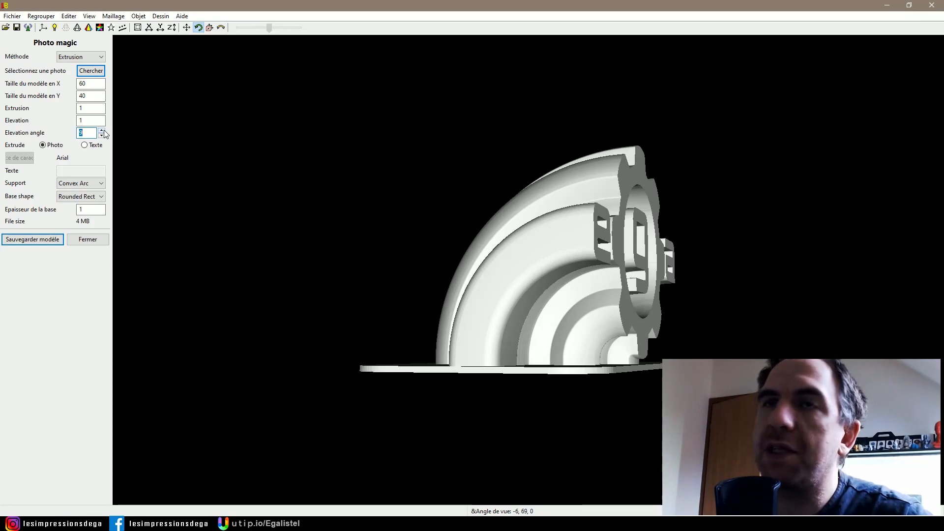
Lower the elevation angle to 7
{"action": "left_click", "coordinate": [101, 135]}
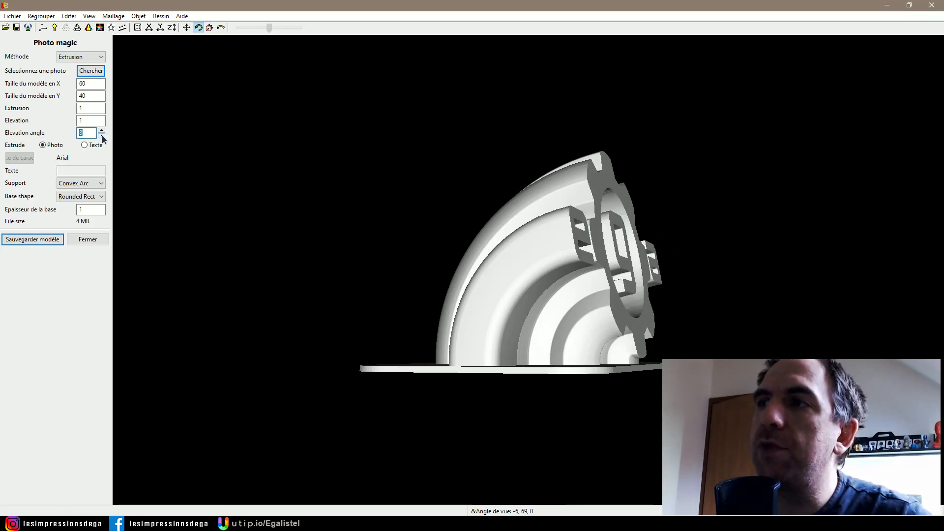
{"action": "left_click", "coordinate": [101, 137]}
{"action": "left_click_drag", "start_coordinate": [402, 234], "coordinate": [321, 257]}
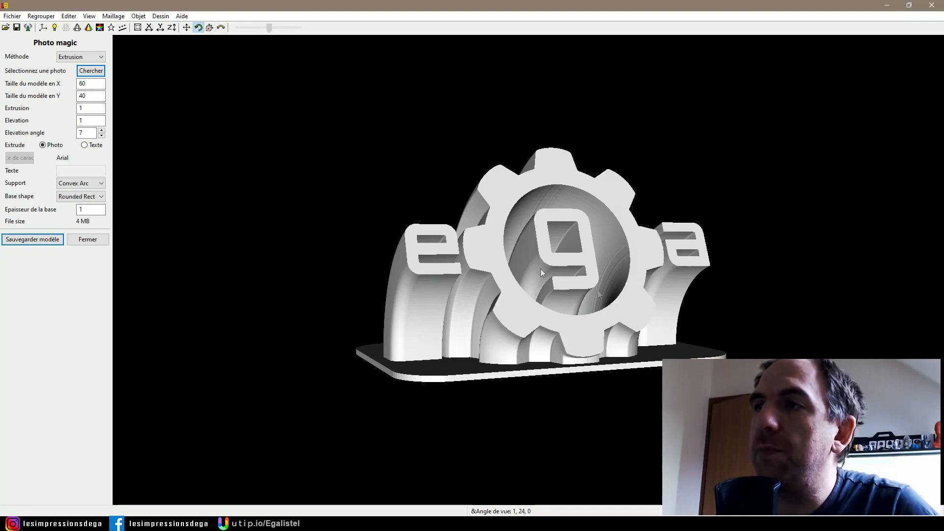
Try the Concave Arc support shape on the logo model
{"action": "left_click_drag", "start_coordinate": [585, 250], "coordinate": [187, 178]}
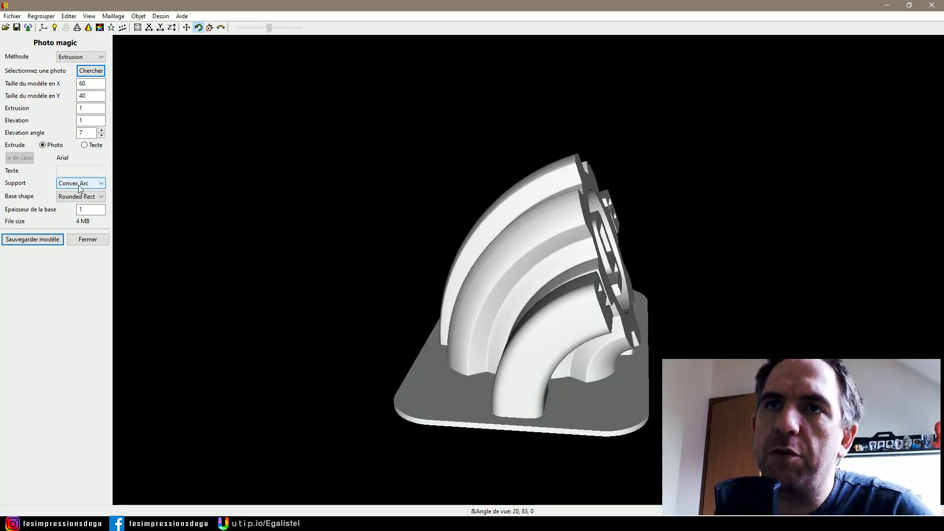
{"action": "left_click", "coordinate": [80, 188]}
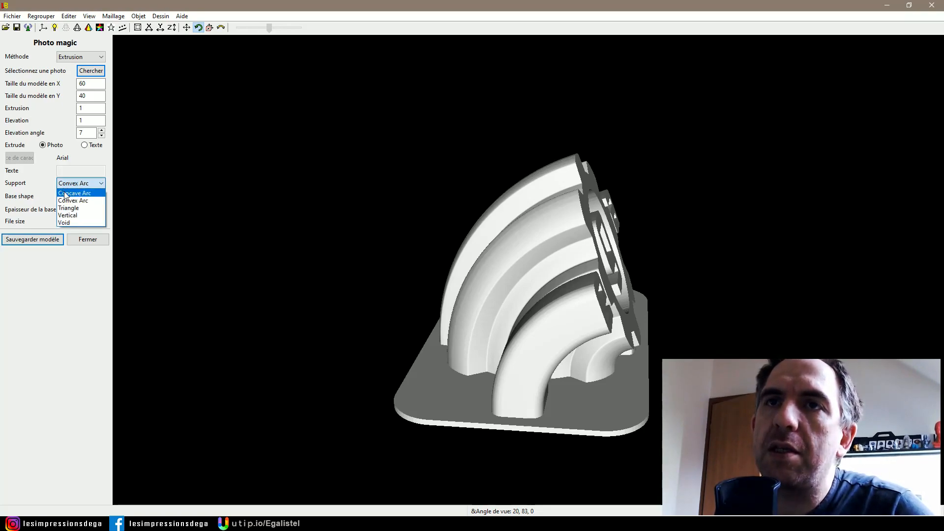
{"action": "left_click", "coordinate": [66, 193]}
{"action": "left_click_drag", "start_coordinate": [297, 270], "coordinate": [393, 259]}
Switch the support shape to Convex Arc
{"action": "left_click", "coordinate": [74, 185]}
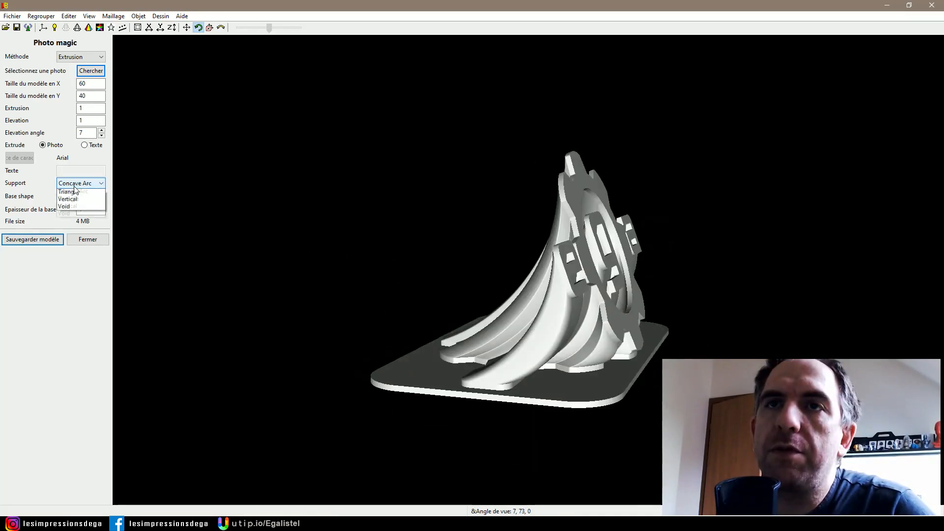
{"action": "left_click", "coordinate": [75, 199]}
{"action": "left_click_drag", "start_coordinate": [311, 255], "coordinate": [398, 253]}
Try the Triangle support shape on the logo model
{"action": "left_click", "coordinate": [74, 183]}
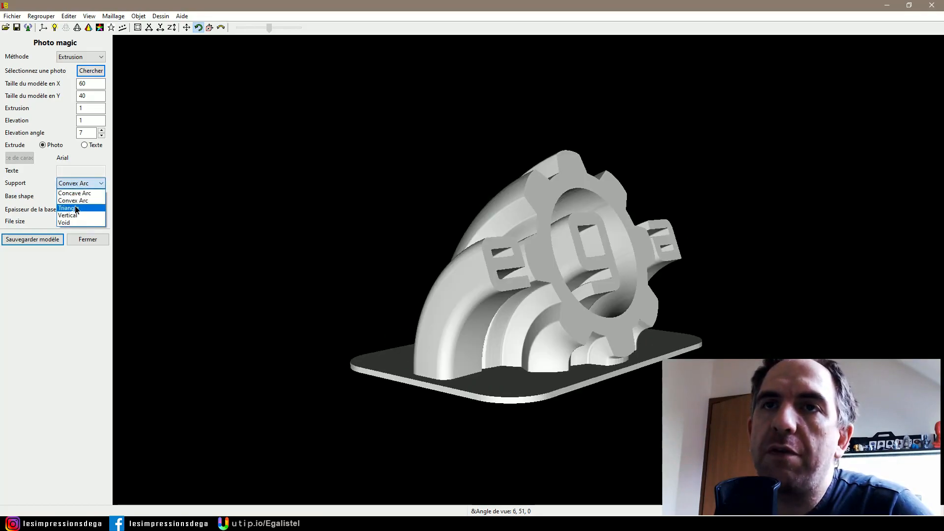
{"action": "left_click", "coordinate": [75, 208]}
{"action": "left_click_drag", "start_coordinate": [368, 309], "coordinate": [349, 278]}
Set the support shape to Vertical and raise the elevation angle to 9
{"action": "left_click", "coordinate": [78, 182]}
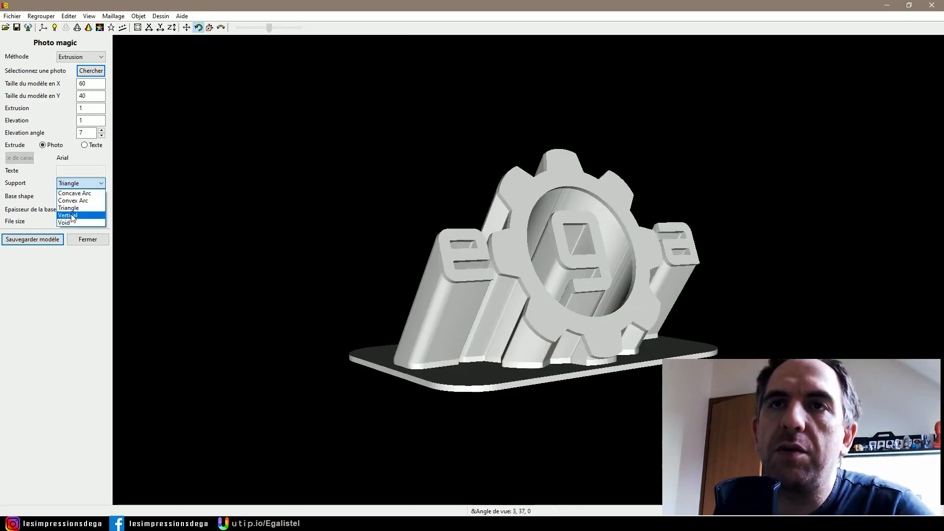
{"action": "left_click", "coordinate": [71, 216]}
{"action": "left_click_drag", "start_coordinate": [191, 242], "coordinate": [346, 253]}
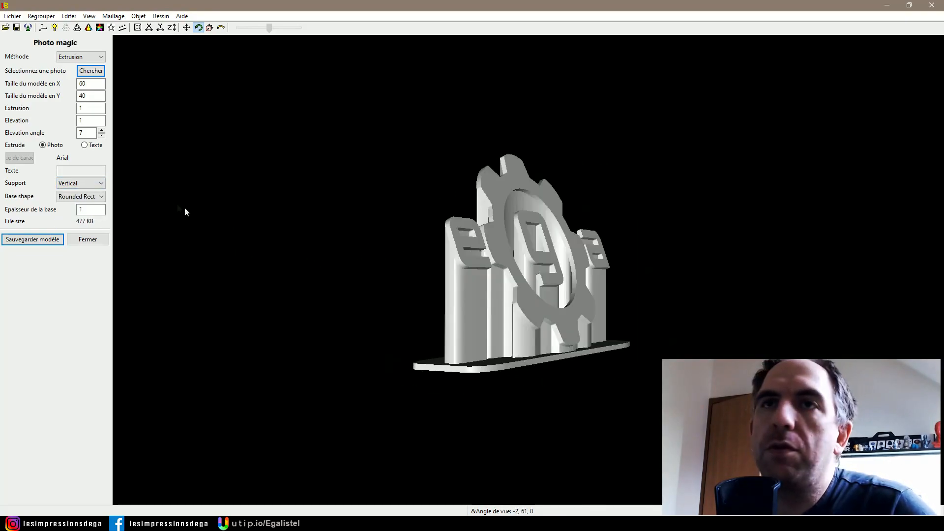
{"action": "left_click", "coordinate": [101, 130]}
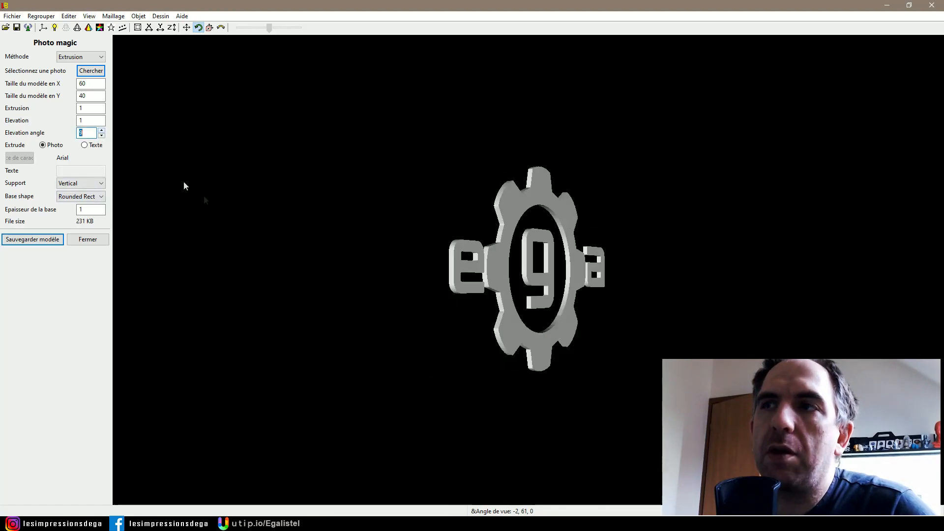
Try the Void support shape on the logo model
{"action": "left_click_drag", "start_coordinate": [126, 154], "coordinate": [345, 247]}
{"action": "left_click", "coordinate": [80, 182]}
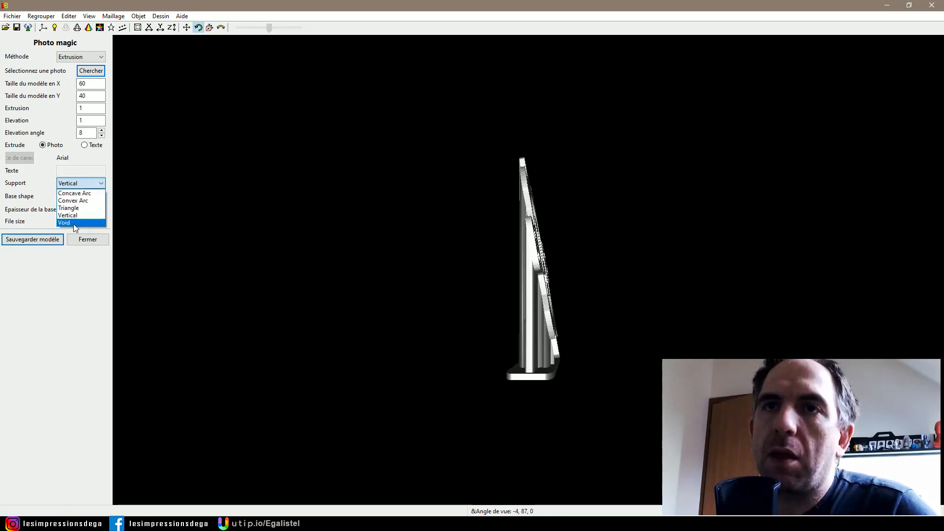
{"action": "left_click", "coordinate": [73, 223]}
{"action": "left_click_drag", "start_coordinate": [521, 290], "coordinate": [407, 293]}
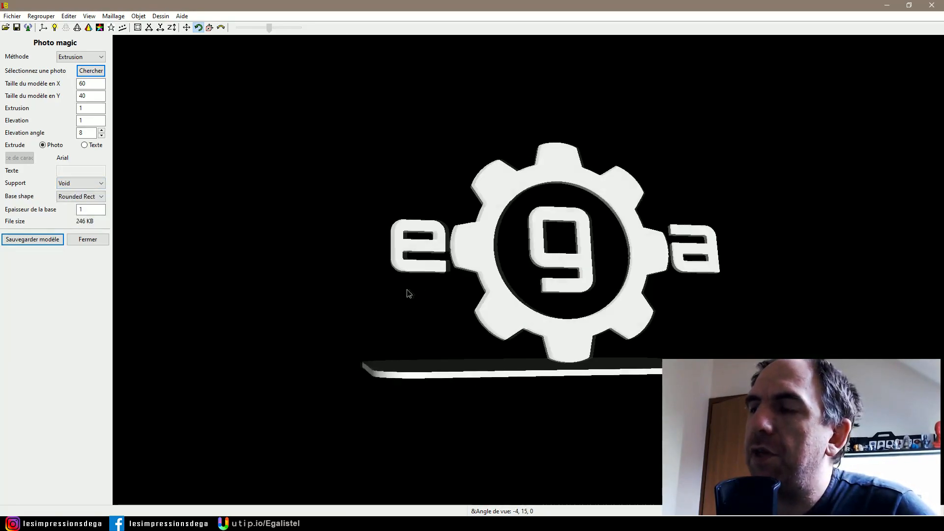
Set the logo's elevation to 0 and inspect its contact with the base from several angles
{"action": "double_click", "coordinate": [92, 120]}
{"action": "type", "text": "0"}
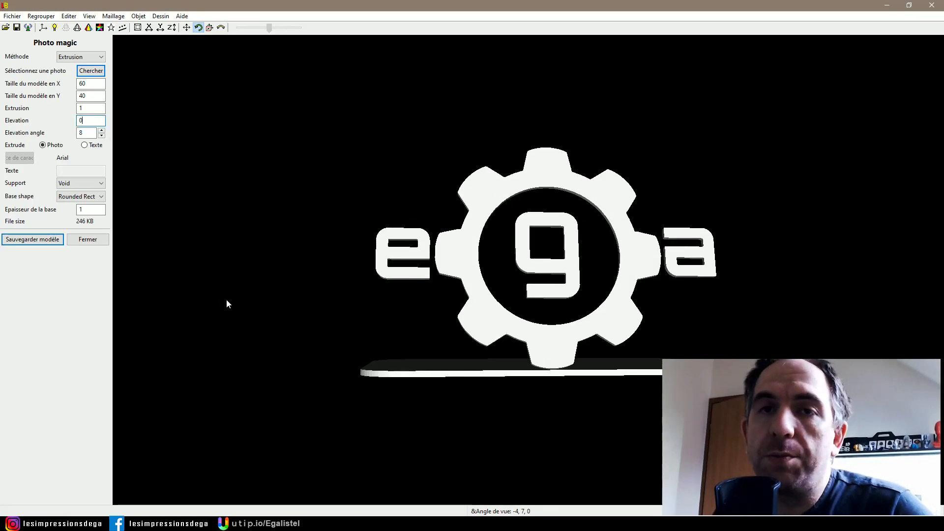
{"action": "left_click_drag", "start_coordinate": [228, 303], "coordinate": [214, 190]}
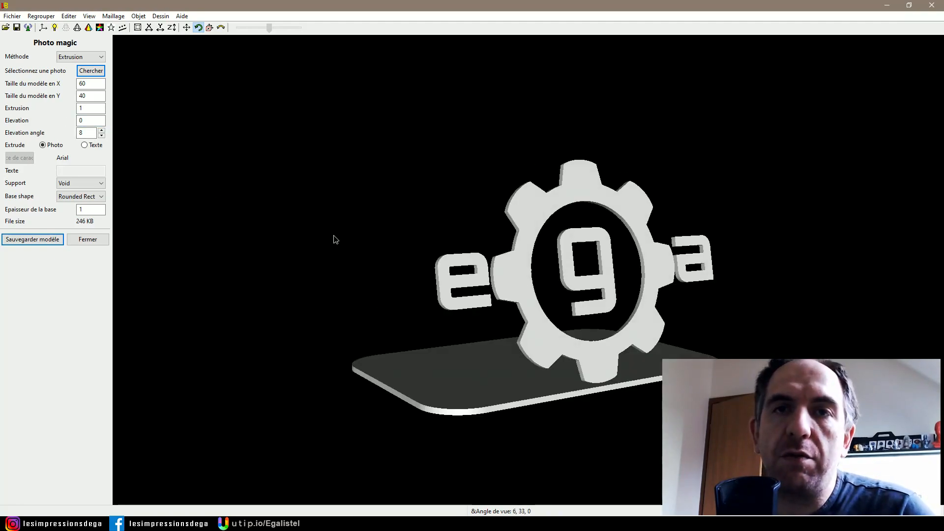
{"action": "left_click_drag", "start_coordinate": [334, 236], "coordinate": [323, 229]}
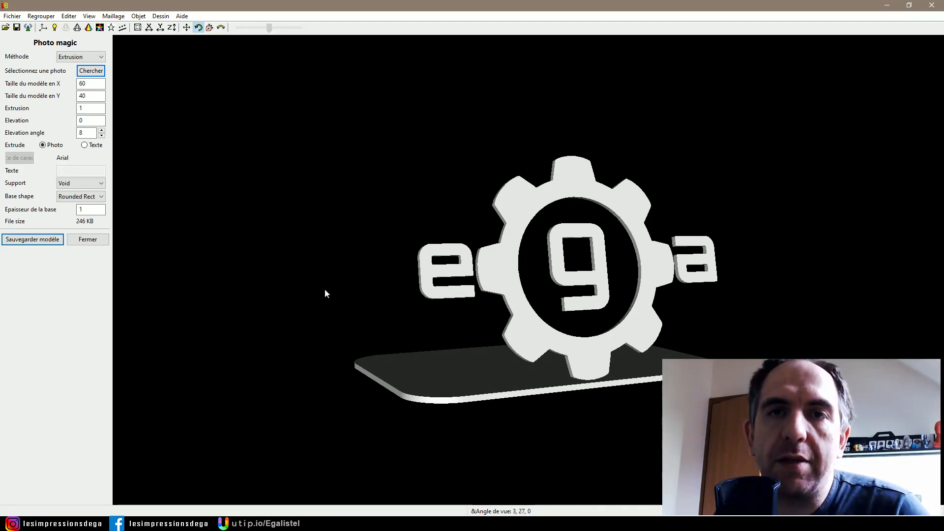
{"action": "left_click_drag", "start_coordinate": [361, 288], "coordinate": [301, 285]}
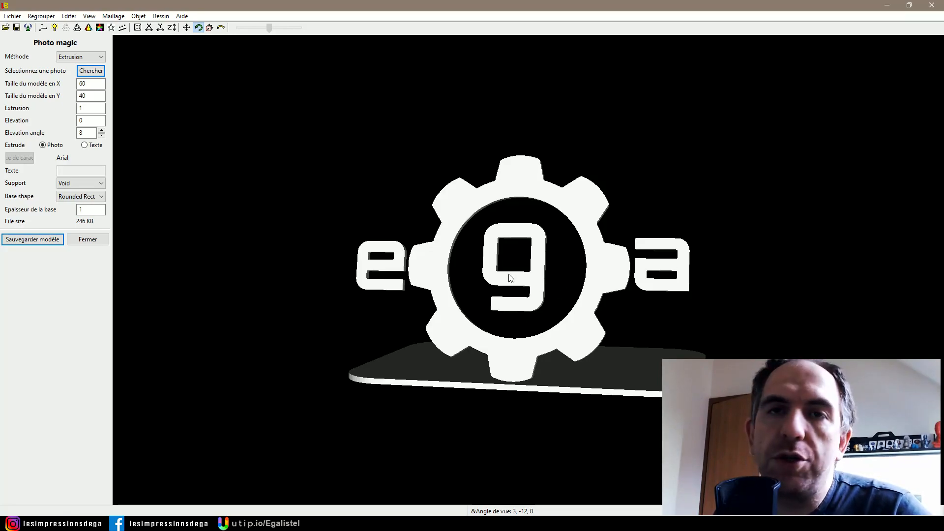
{"action": "left_click_drag", "start_coordinate": [272, 300], "coordinate": [301, 284]}
Change the support shape from Void to Convex Arc and inspect the model from the front and side
{"action": "left_click", "coordinate": [81, 183]}
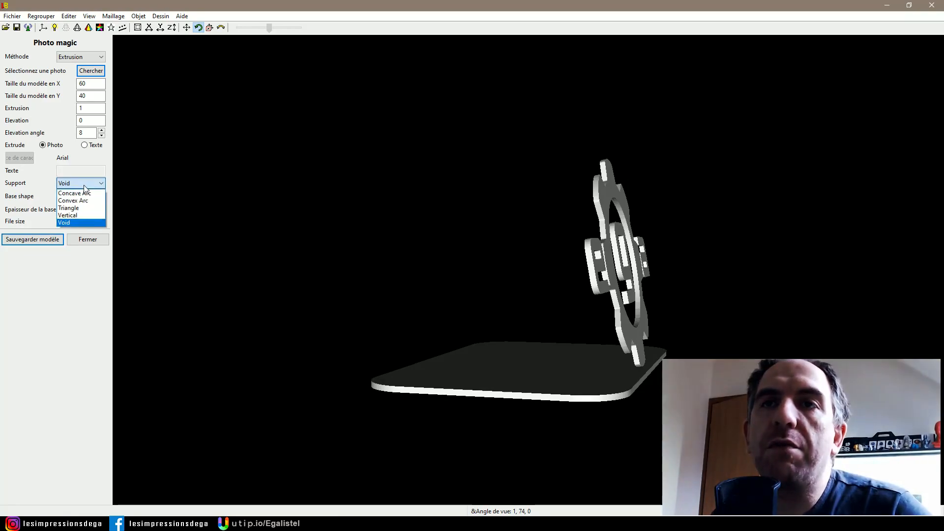
{"action": "left_click", "coordinate": [81, 201]}
{"action": "left_click_drag", "start_coordinate": [207, 232], "coordinate": [169, 242]}
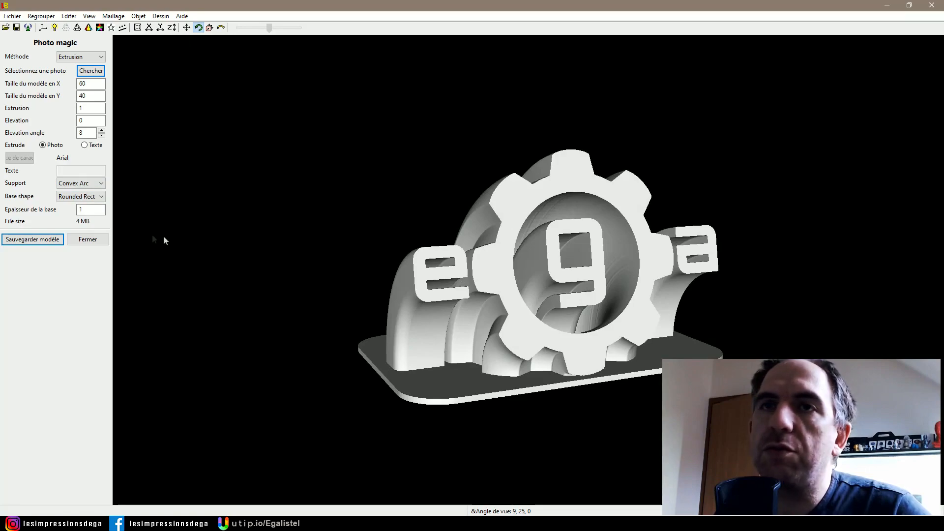
{"action": "left_click_drag", "start_coordinate": [341, 272], "coordinate": [442, 270]}
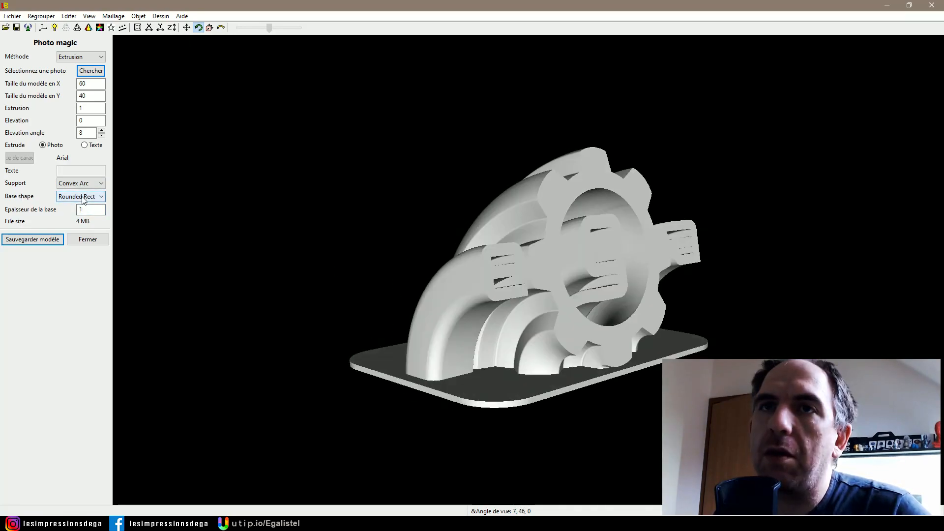
Try a Rectangle base shape under the logo and return it to Rounded Rect
{"action": "left_click", "coordinate": [81, 197]}
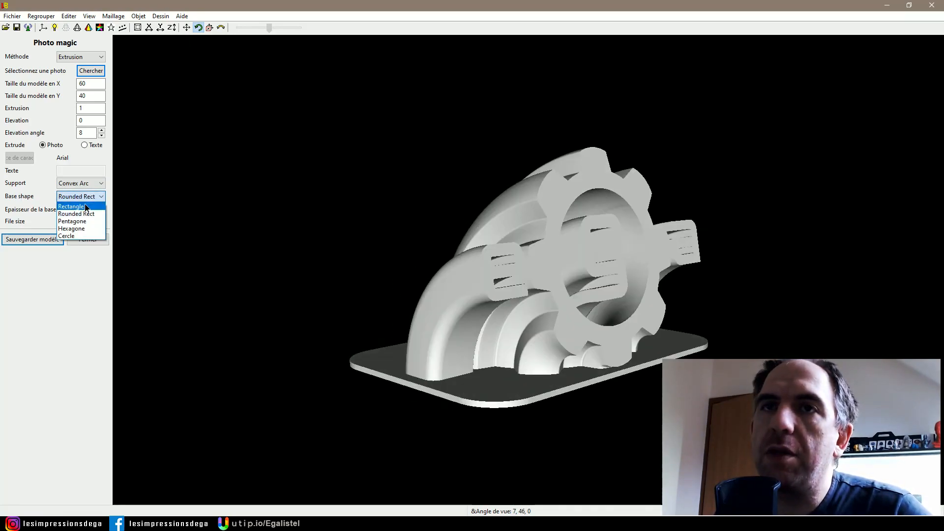
{"action": "left_click", "coordinate": [83, 206]}
{"action": "left_click_drag", "start_coordinate": [305, 255], "coordinate": [329, 260]}
{"action": "left_click", "coordinate": [81, 196]}
{"action": "left_click", "coordinate": [75, 214]}
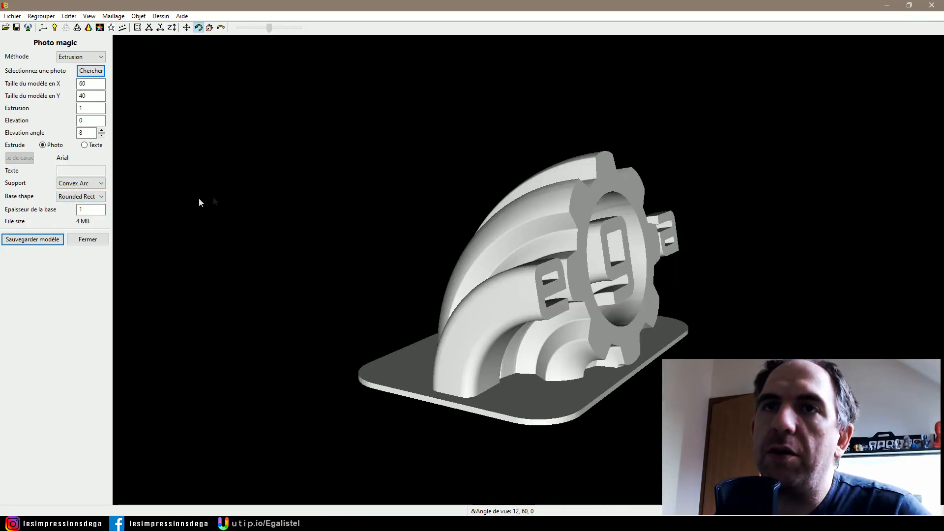
Try the Pentagone and Hexagone base shapes under the logo model
{"action": "left_click", "coordinate": [93, 196]}
{"action": "left_click", "coordinate": [81, 223]}
{"action": "left_click_drag", "start_coordinate": [364, 258], "coordinate": [162, 275]}
{"action": "left_click", "coordinate": [94, 197]}
{"action": "left_click", "coordinate": [81, 228]}
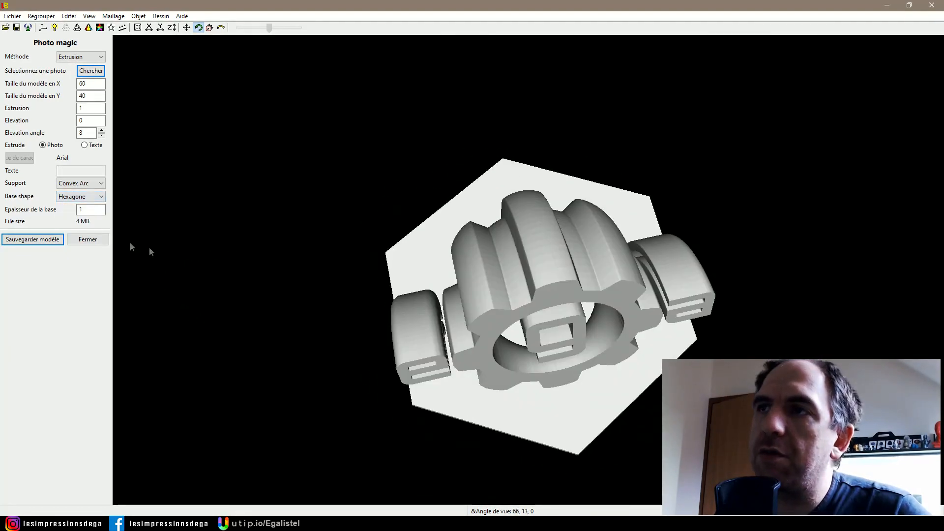
Set the logo model's base shape to Cercle
{"action": "left_click", "coordinate": [81, 197]}
{"action": "left_click", "coordinate": [73, 235]}
{"action": "left_click_drag", "start_coordinate": [249, 273], "coordinate": [384, 212]}
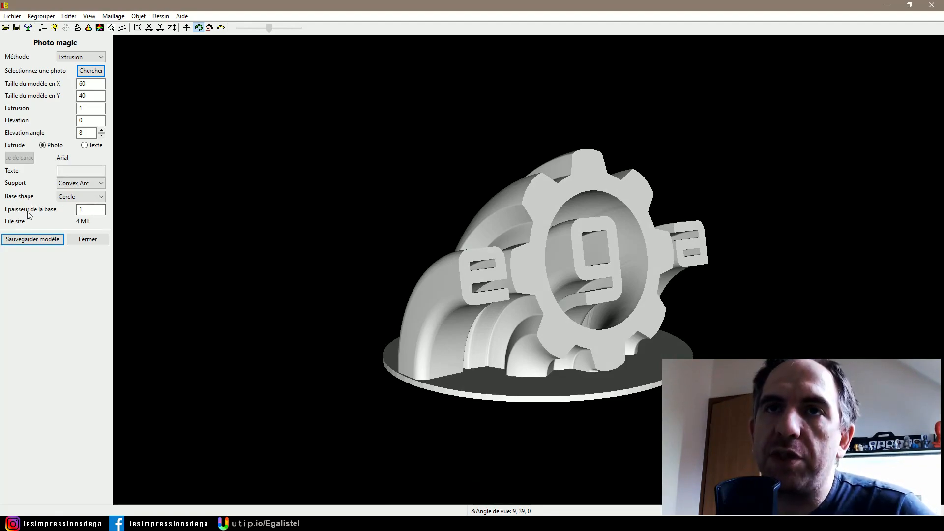
Try base thicknesses of 2 and 5 on the circular base
{"action": "double_click", "coordinate": [89, 209]}
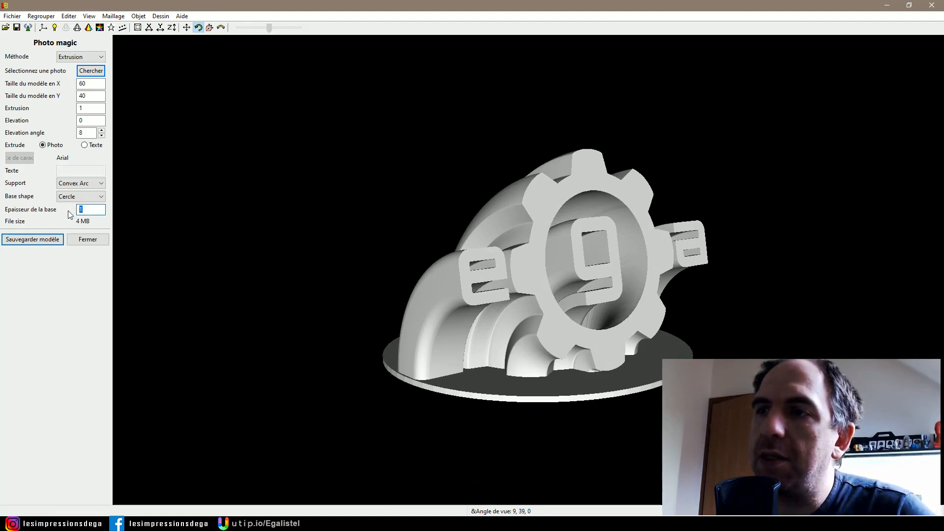
{"action": "type", "text": "2"}
{"action": "left_click_drag", "start_coordinate": [89, 209], "coordinate": [69, 210]}
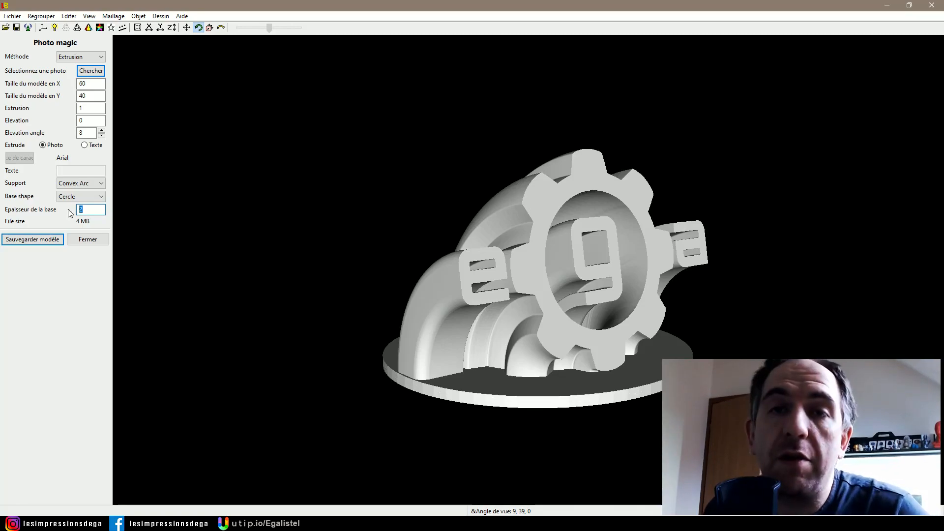
{"action": "type", "text": "5"}
{"action": "left_click_drag", "start_coordinate": [362, 299], "coordinate": [344, 288]}
Set the circular base's thickness to 3 and inspect the model from several sides
{"action": "left_click_drag", "start_coordinate": [89, 209], "coordinate": [77, 209]}
{"action": "type", "text": "3"}
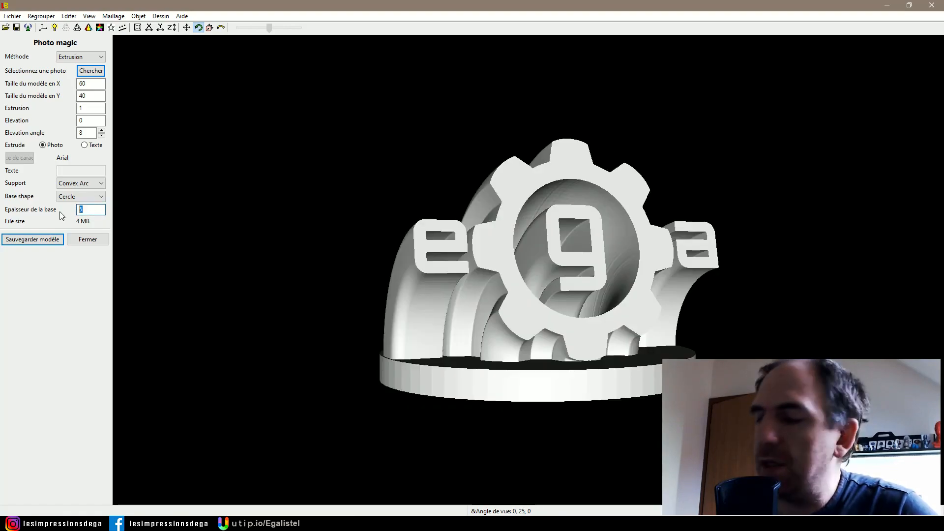
{"action": "left_click_drag", "start_coordinate": [314, 268], "coordinate": [683, 282]}
{"action": "left_click_drag", "start_coordinate": [432, 268], "coordinate": [641, 252]}
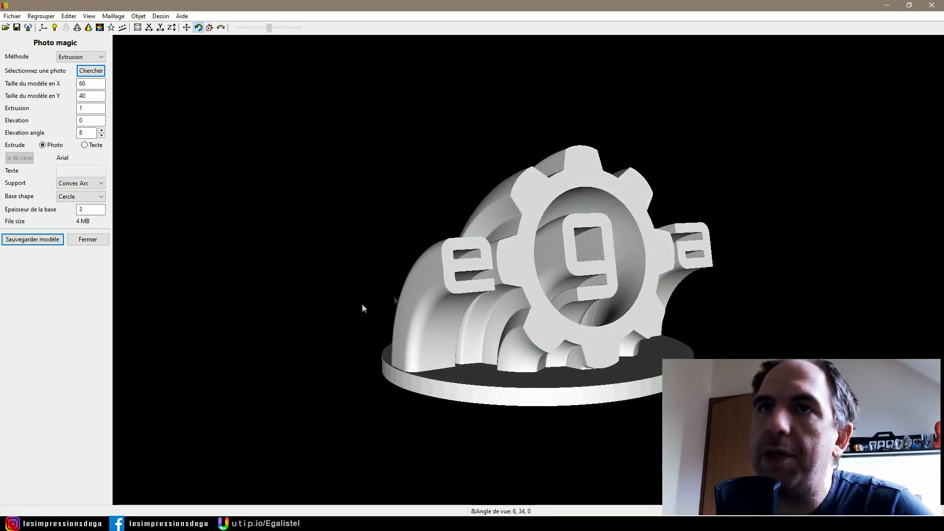
Switch the extrusion source from photo to text and generate a model of the word "Egalistel"
{"action": "left_click", "coordinate": [85, 145]}
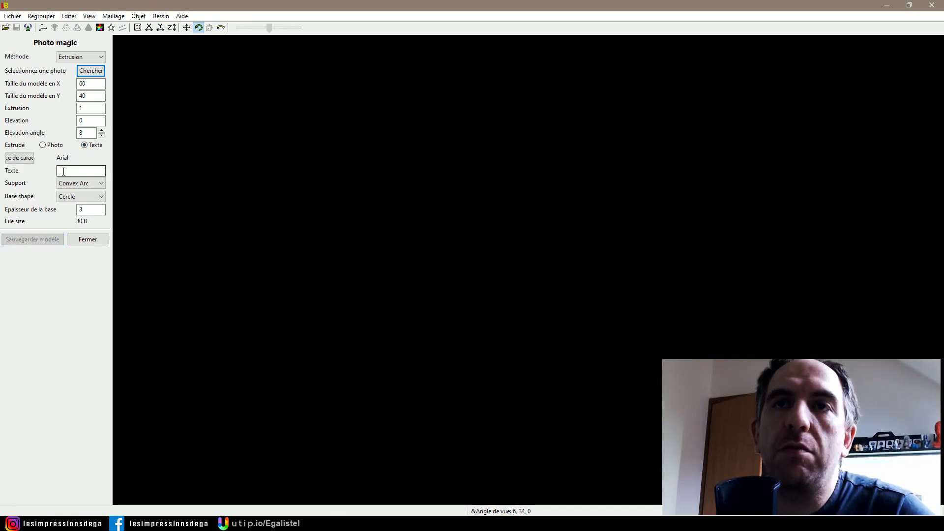
{"action": "left_click", "coordinate": [64, 172]}
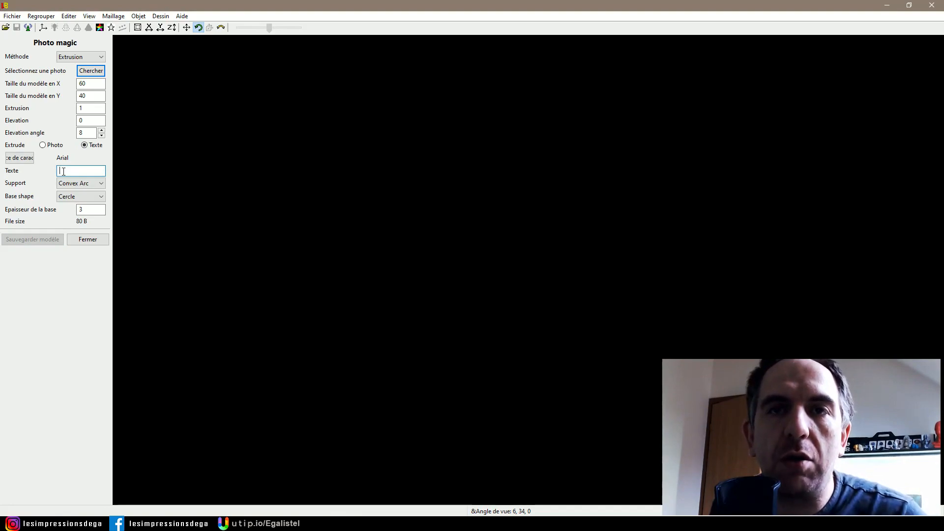
{"action": "type", "text": "Eg"}
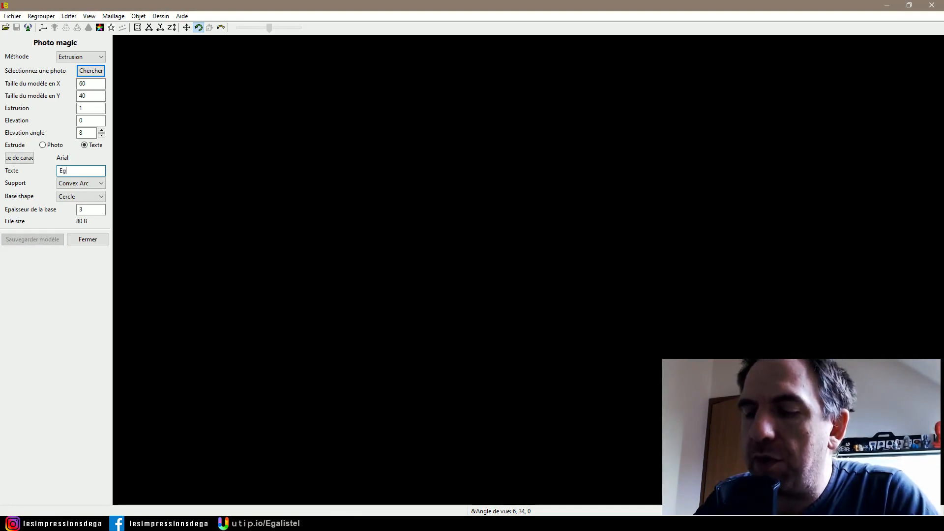
{"action": "type", "text": "alistel"}
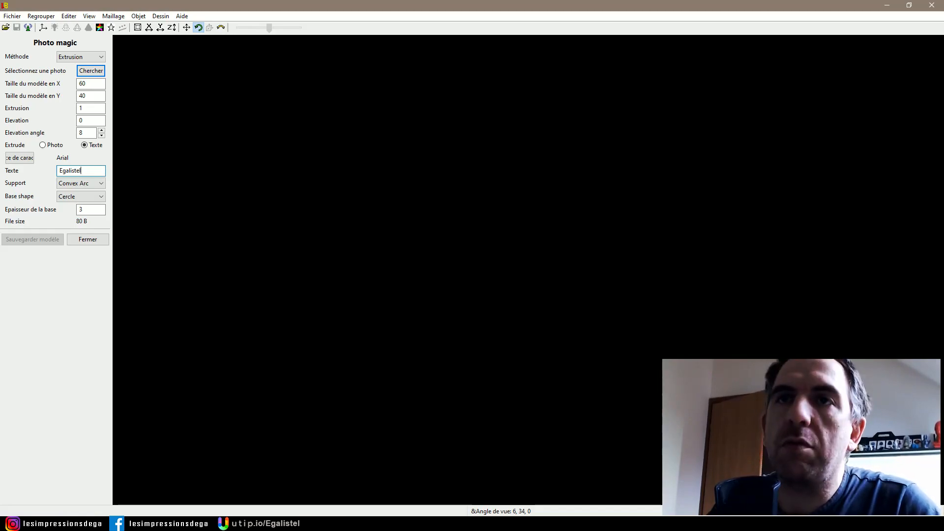
{"action": "key", "text": "Return"}
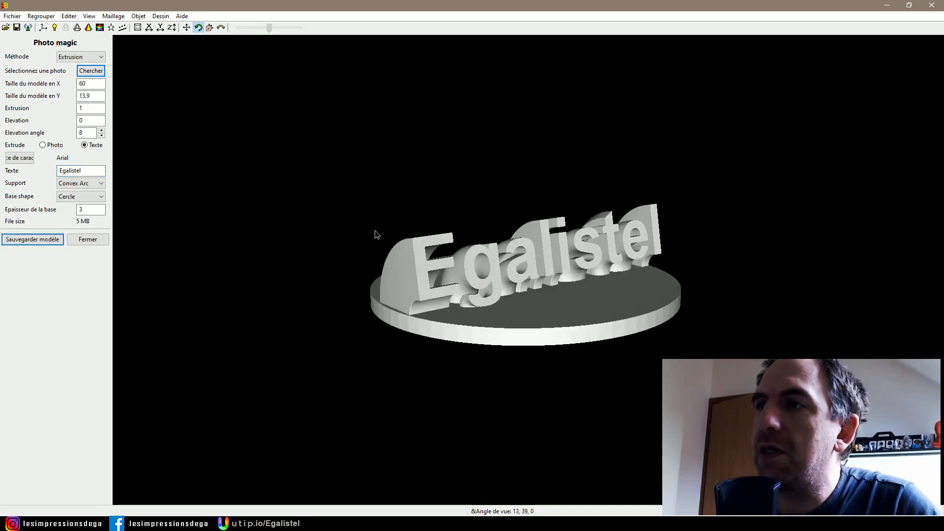
Change the extruded text's font to Fugaz One in the Gras style and inspect the result
{"action": "left_click", "coordinate": [20, 157]}
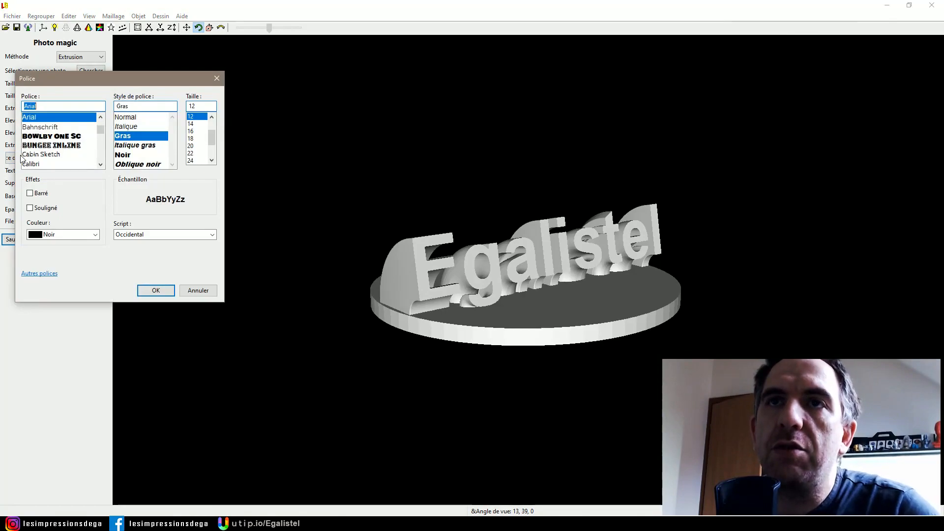
{"action": "left_click_drag", "start_coordinate": [99, 76], "coordinate": [197, 72]}
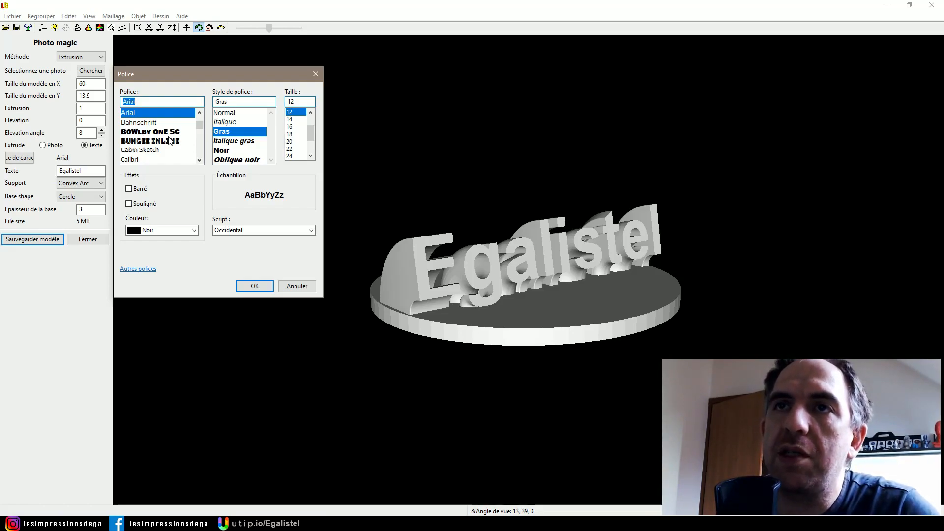
{"action": "scroll", "coordinate": [169, 140], "scroll_direction": "down", "scroll_amount": 2}
{"action": "left_click", "coordinate": [135, 124]}
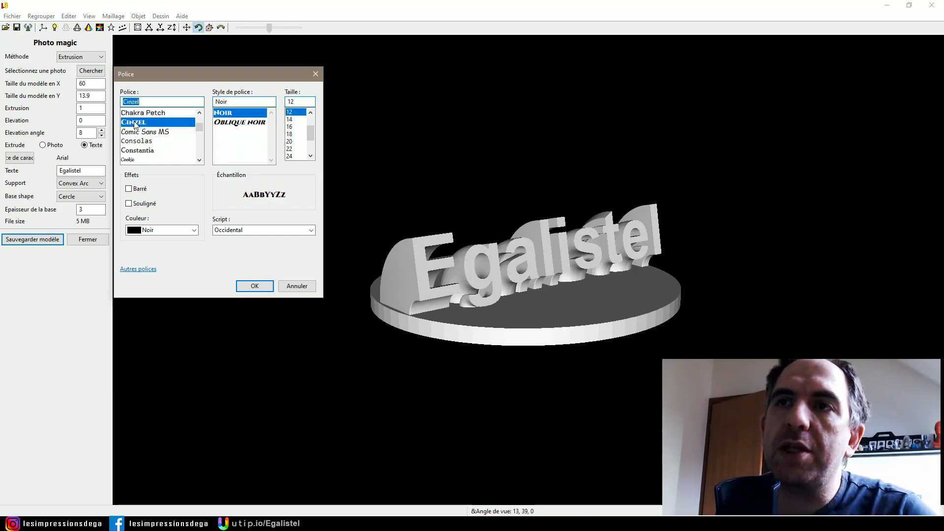
{"action": "scroll", "coordinate": [172, 148], "scroll_direction": "down", "scroll_amount": 1}
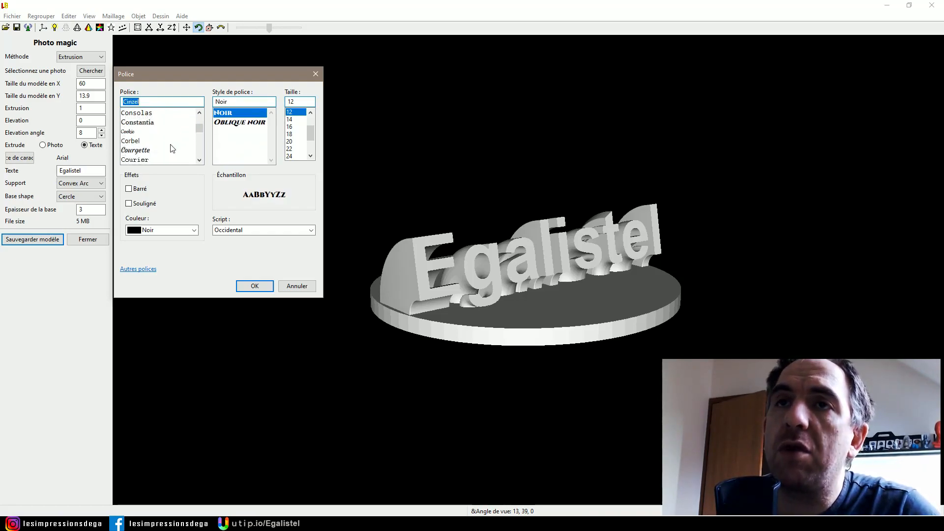
{"action": "scroll", "coordinate": [172, 148], "scroll_direction": "down", "scroll_amount": 1}
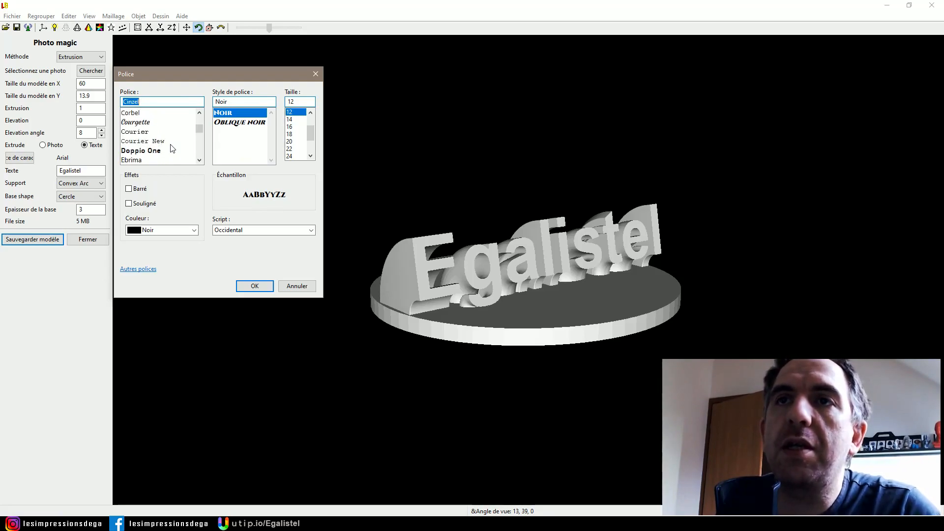
{"action": "scroll", "coordinate": [170, 150], "scroll_direction": "down", "scroll_amount": 1}
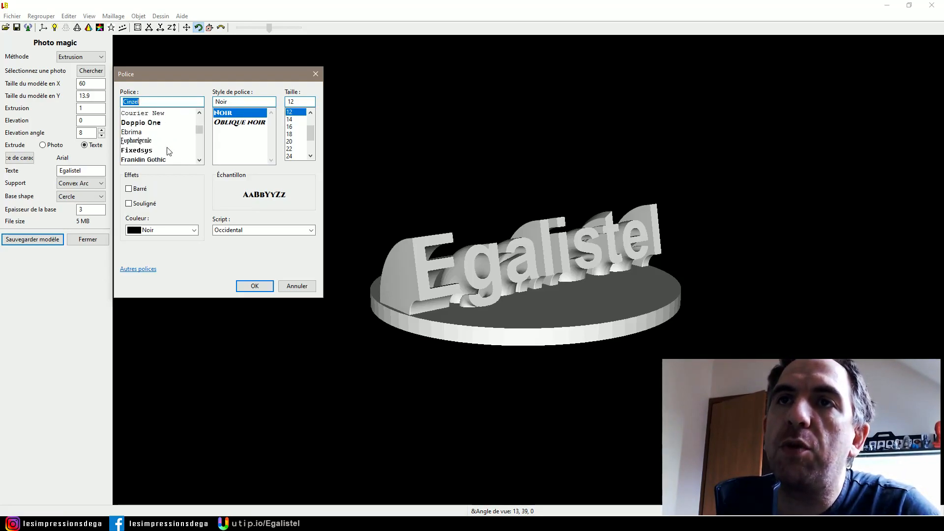
{"action": "scroll", "coordinate": [169, 151], "scroll_direction": "down", "scroll_amount": 1}
{"action": "left_click", "coordinate": [151, 141]}
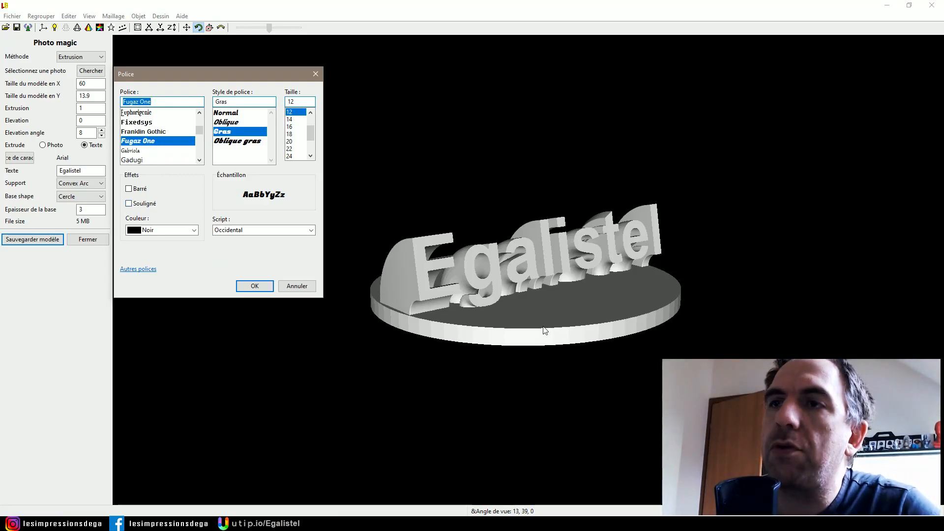
{"action": "left_click", "coordinate": [249, 287]}
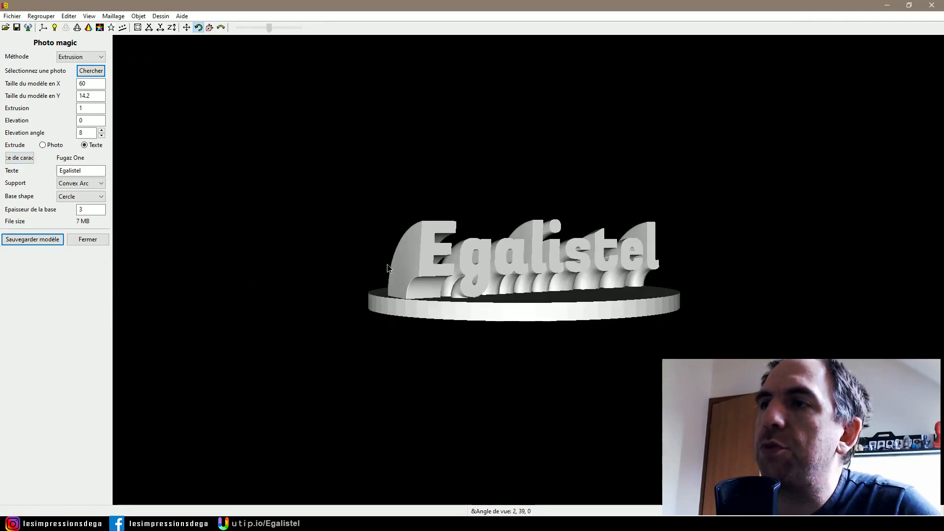
{"action": "left_click_drag", "start_coordinate": [362, 273], "coordinate": [378, 288]}
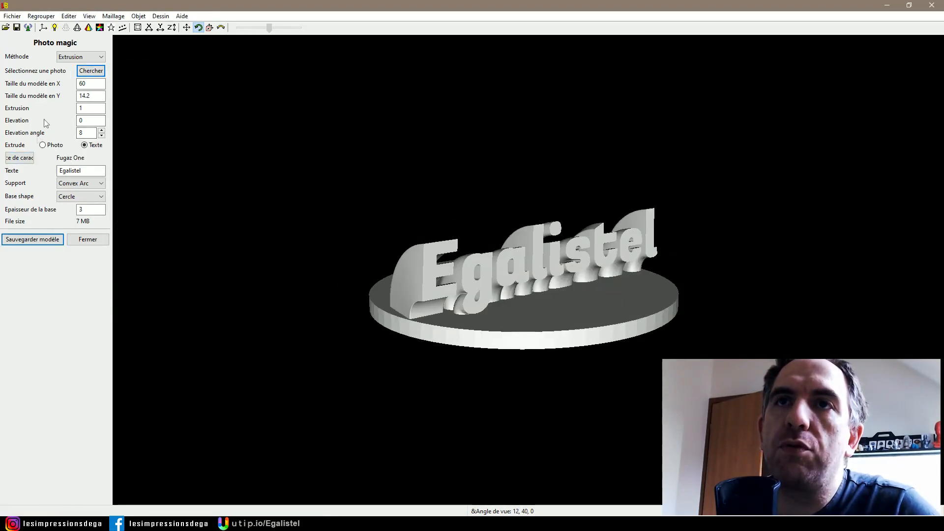
Set the text model's base shape to Rounded Rect with a base thickness of 2
{"action": "left_click", "coordinate": [60, 197]}
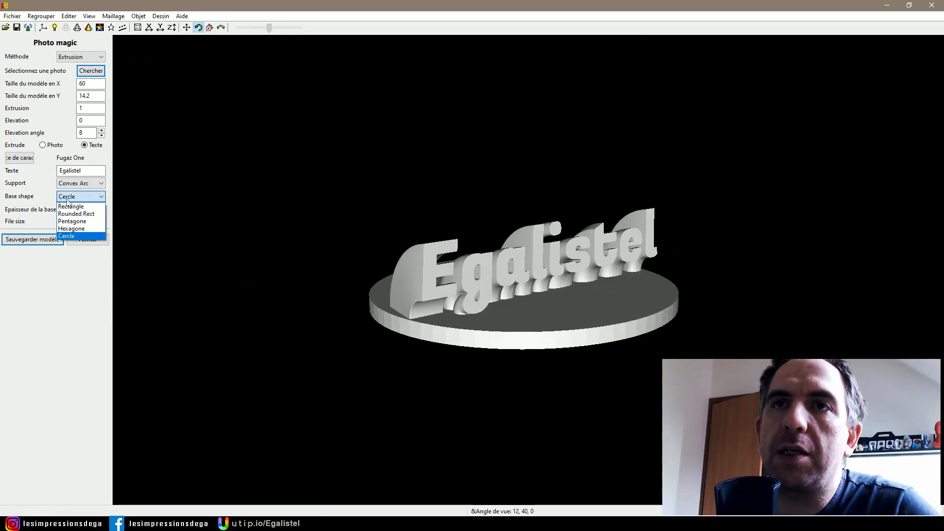
{"action": "left_click", "coordinate": [82, 215]}
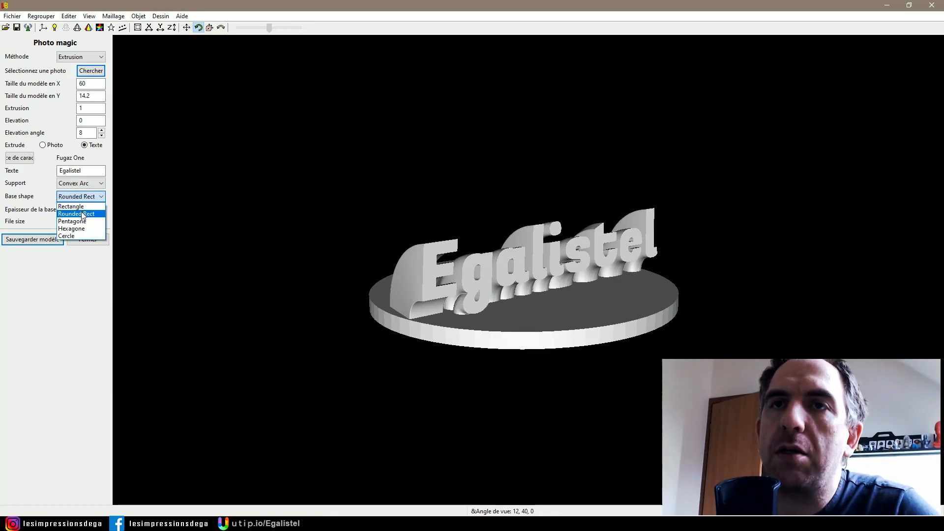
{"action": "left_click_drag", "start_coordinate": [100, 209], "coordinate": [64, 217]}
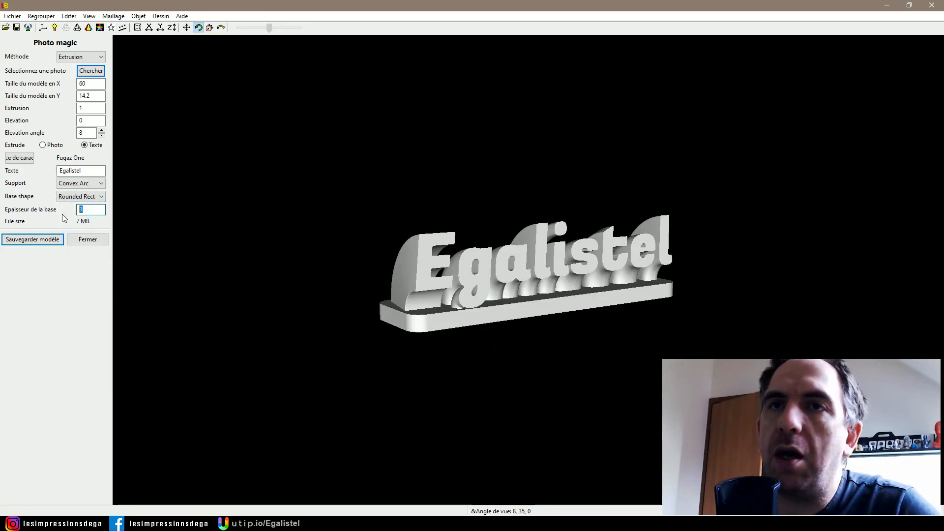
{"action": "type", "text": "2"}
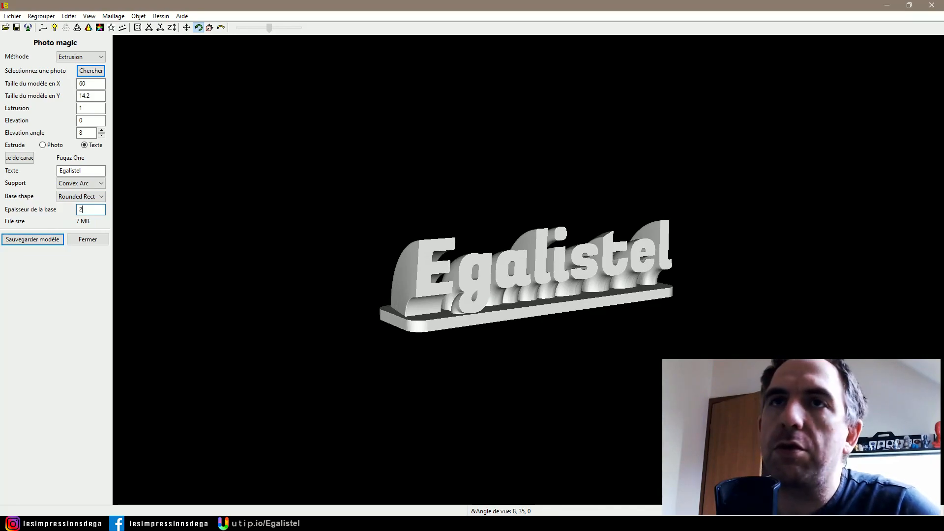
Set the text model's elevation angle to 5 and elevation to 2, and inspect the raised letters from several sides
{"action": "left_click", "coordinate": [101, 136]}
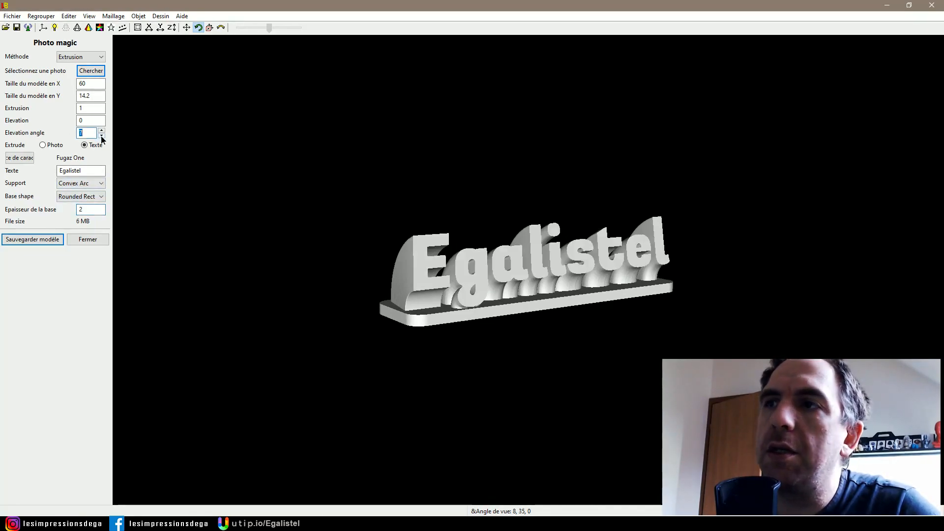
{"action": "left_click", "coordinate": [101, 136]}
{"action": "left_click", "coordinate": [101, 136]}
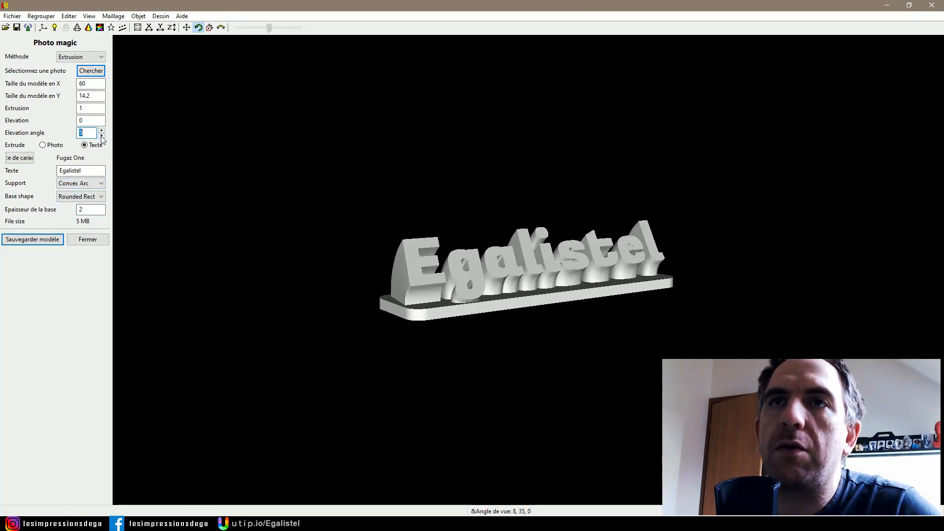
{"action": "left_click", "coordinate": [85, 121]}
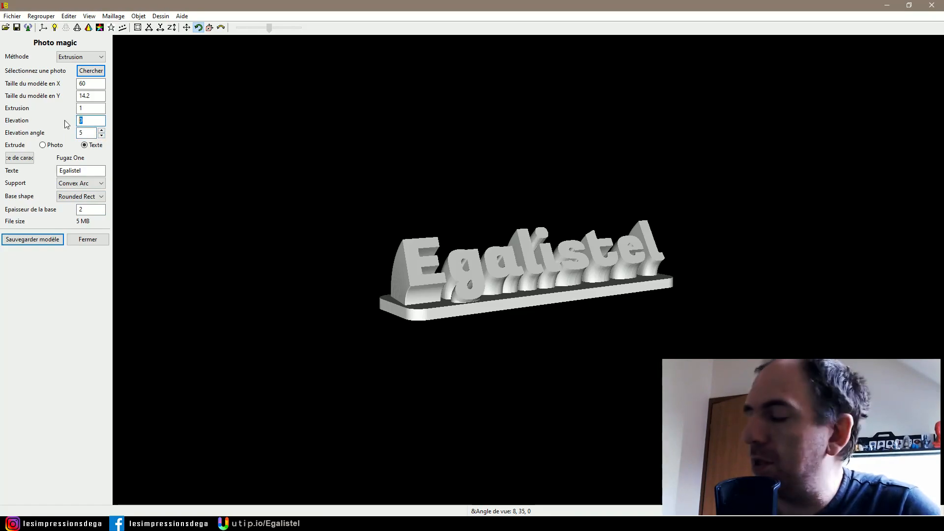
{"action": "left_click_drag", "start_coordinate": [348, 215], "coordinate": [346, 261]}
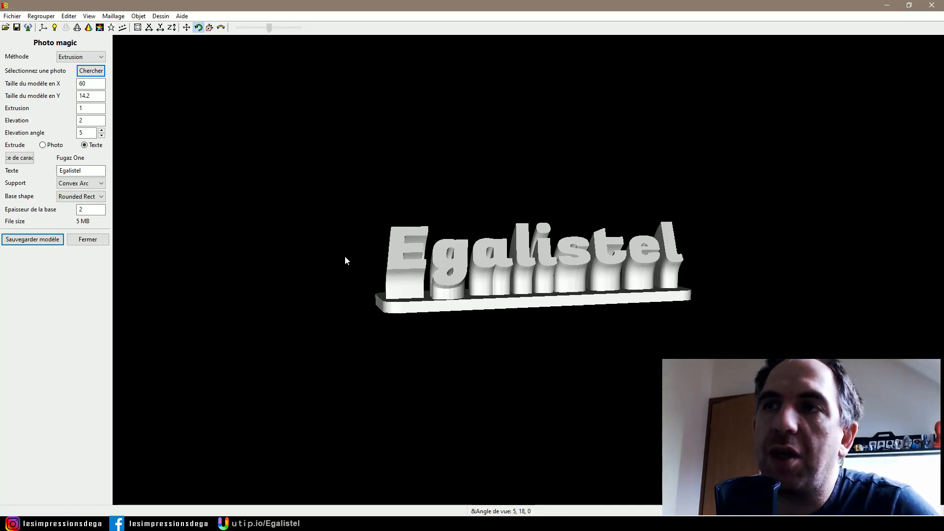
{"action": "left_click_drag", "start_coordinate": [345, 257], "coordinate": [235, 240]}
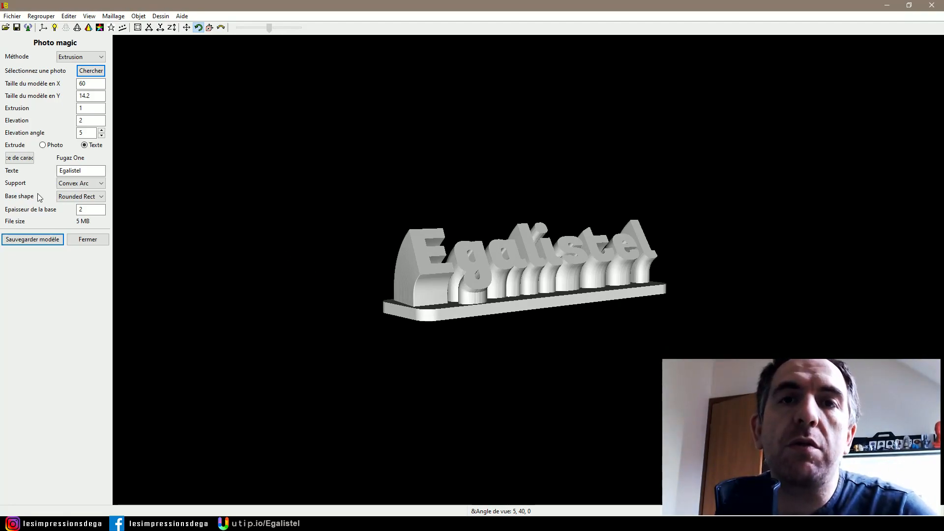
Save the extruded text model into the Extrusion folder on the desktop
{"action": "left_click", "coordinate": [22, 241]}
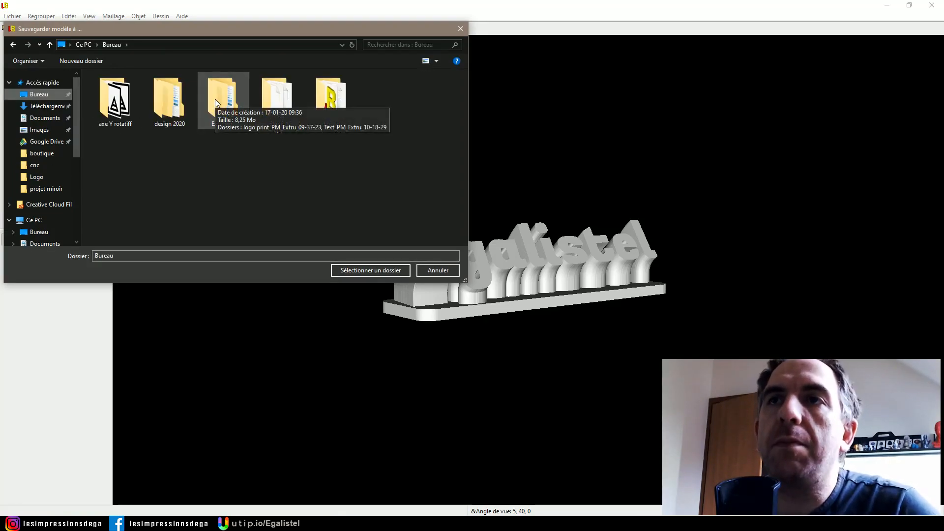
{"action": "double_click", "coordinate": [214, 99]}
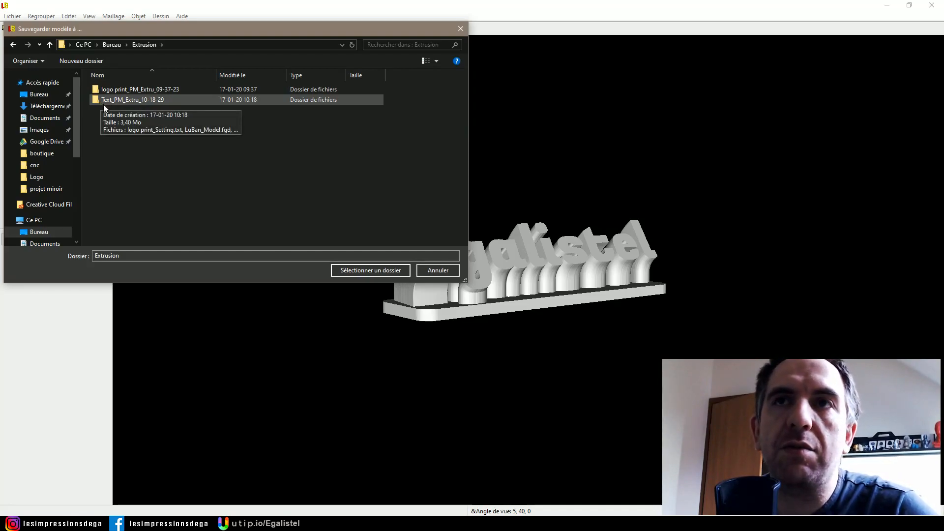
{"action": "left_click", "coordinate": [356, 271]}
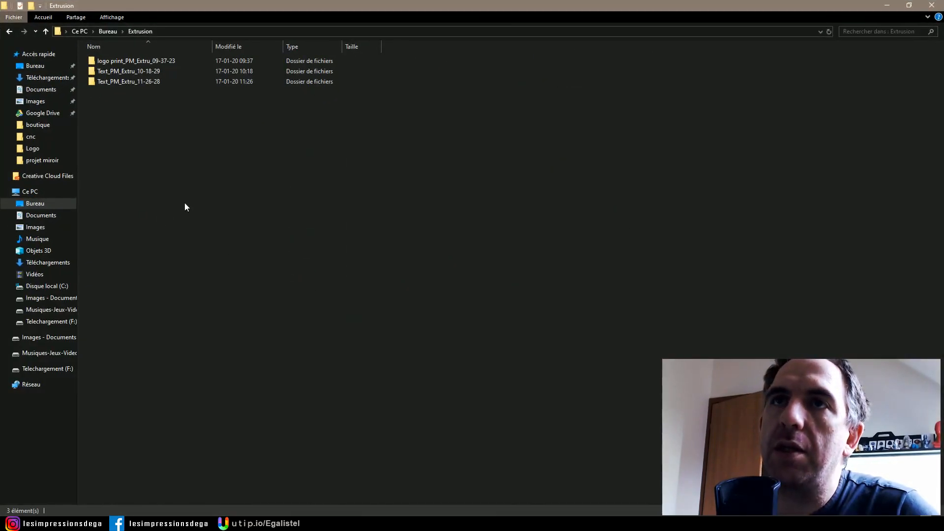
Open the newly saved Text_PM_Extru_11-26-28 folder and load Text_Extrusion.stl onto the build plate in Ultimaker Cura
{"action": "left_click", "coordinate": [119, 81]}
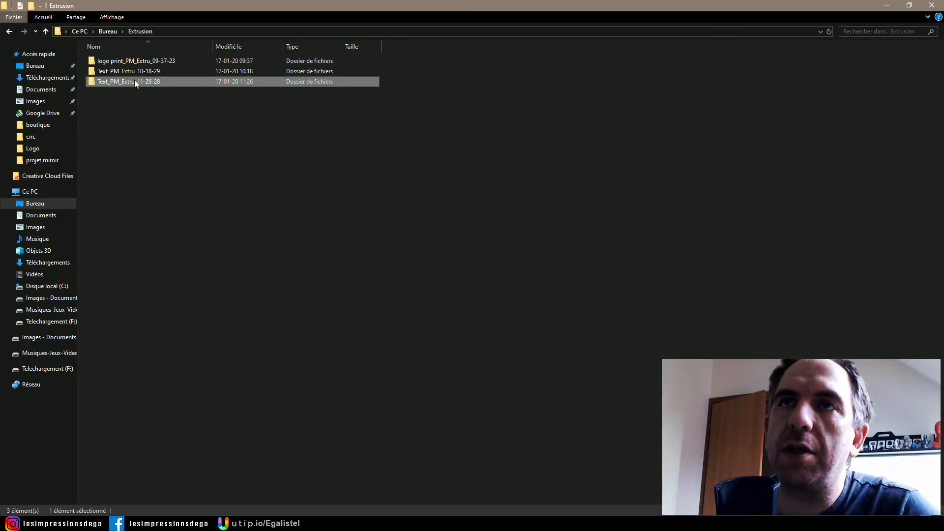
{"action": "mouse_move", "coordinate": [149, 81]}
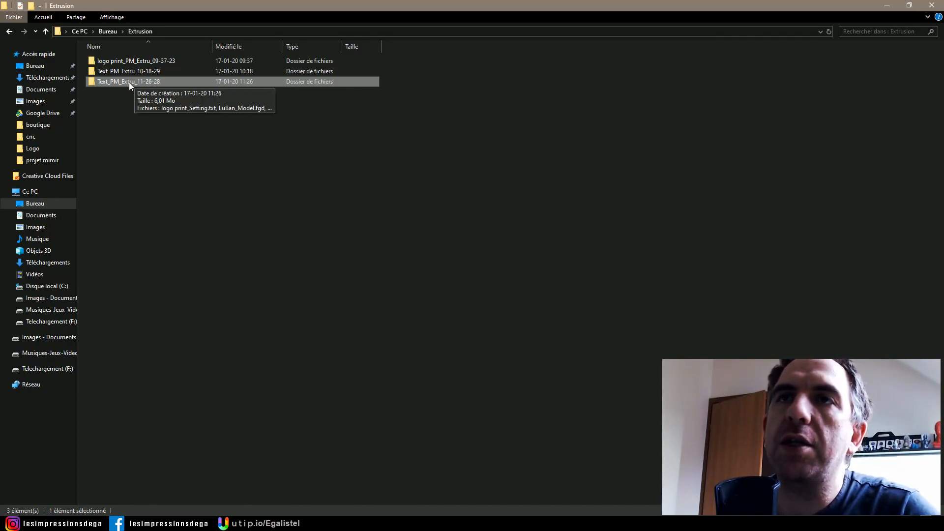
{"action": "double_click", "coordinate": [129, 82]}
{"action": "left_click", "coordinate": [103, 94]}
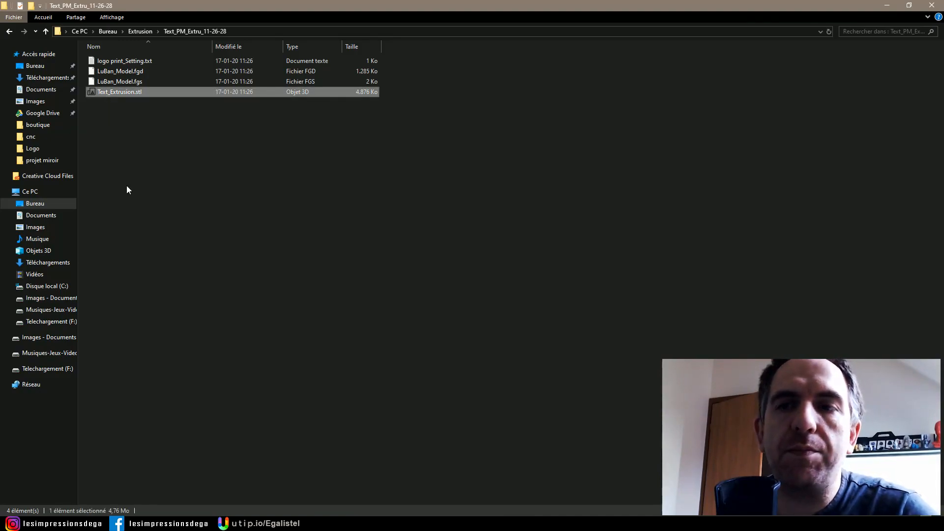
{"action": "key", "text": "alt+Tab"}
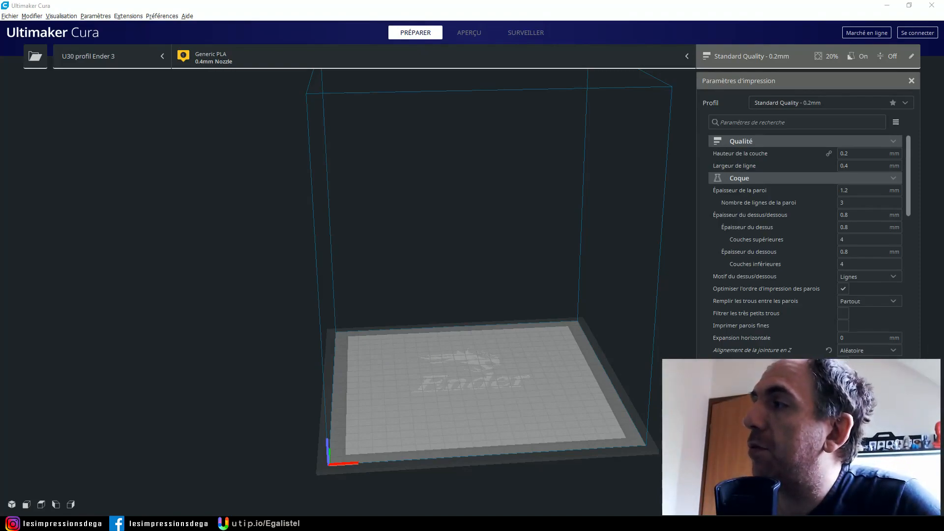
{"action": "left_click_drag", "start_coordinate": [670, 317], "coordinate": [473, 387]}
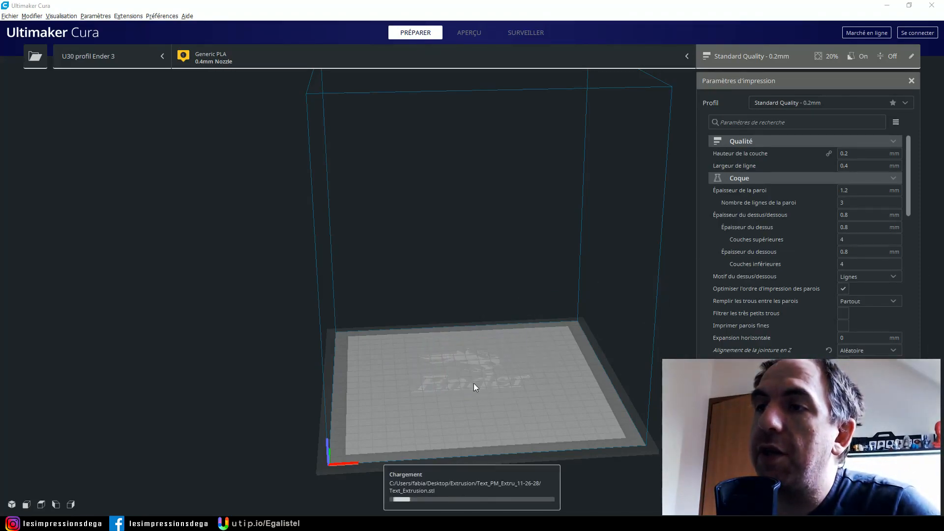
Scale the Egalistel model uniformly to a length of 80 mm along X
{"action": "scroll", "coordinate": [460, 413], "scroll_direction": "up", "scroll_amount": 10}
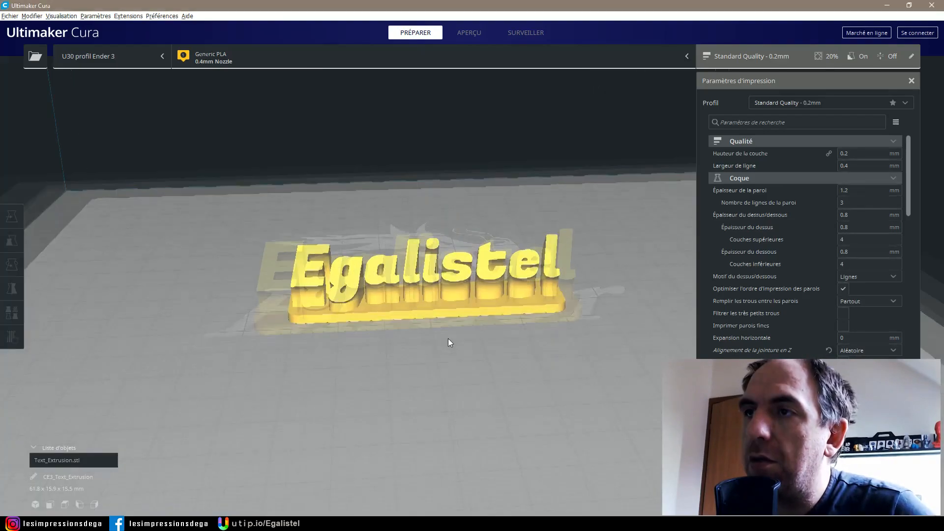
{"action": "right_click_drag", "start_coordinate": [317, 362], "coordinate": [500, 350]}
{"action": "left_click", "coordinate": [255, 331]}
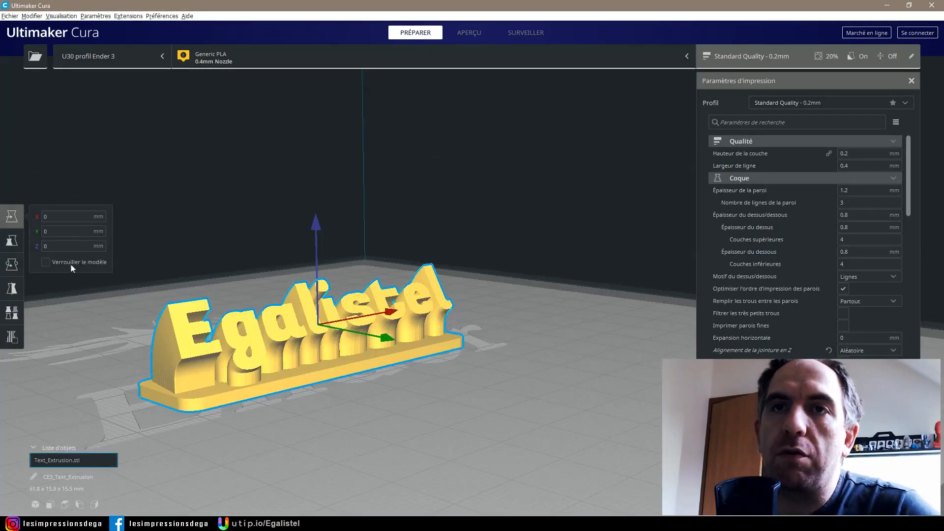
{"action": "left_click", "coordinate": [12, 246]}
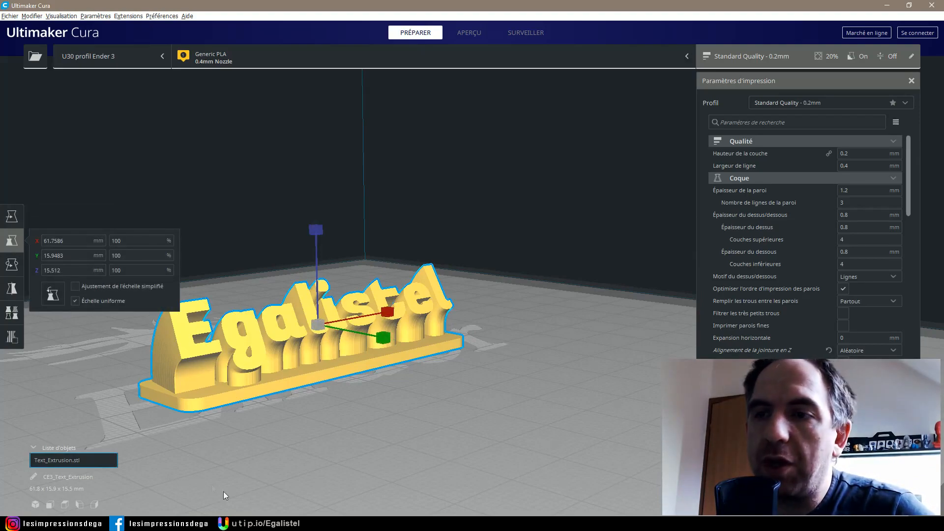
{"action": "left_click", "coordinate": [334, 519]}
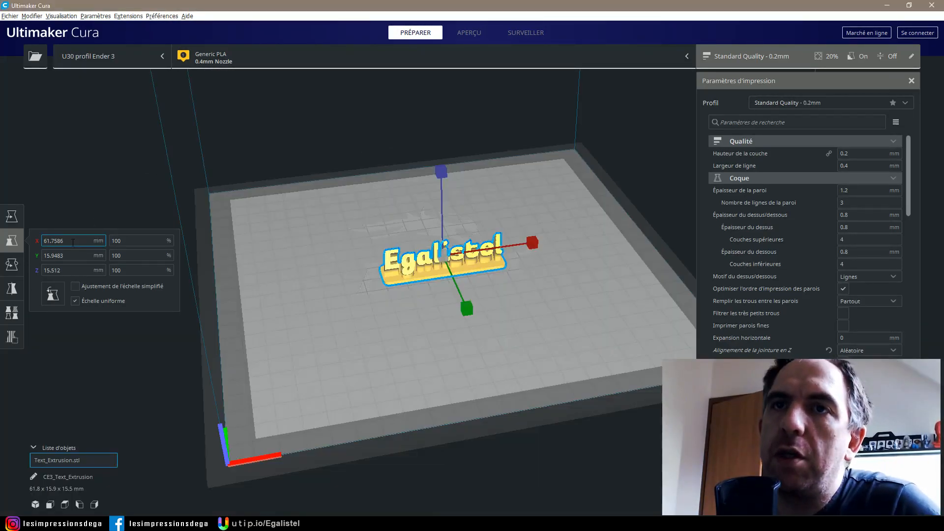
{"action": "left_click_drag", "start_coordinate": [68, 243], "coordinate": [35, 247]}
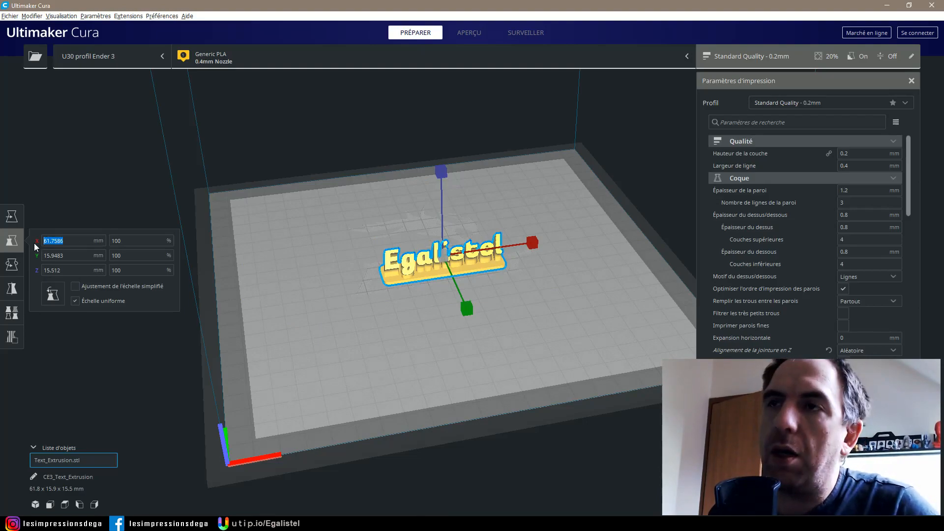
{"action": "type", "text": "8"}
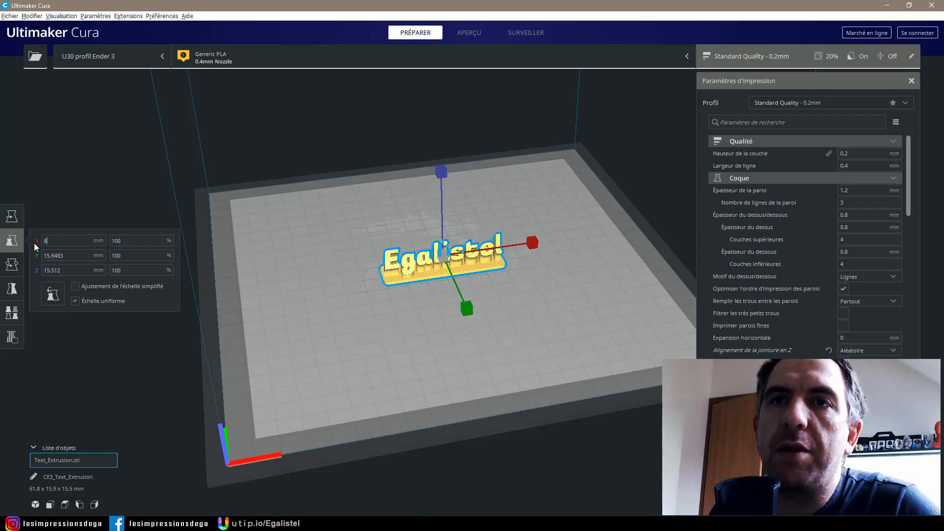
{"action": "key", "text": "Return"}
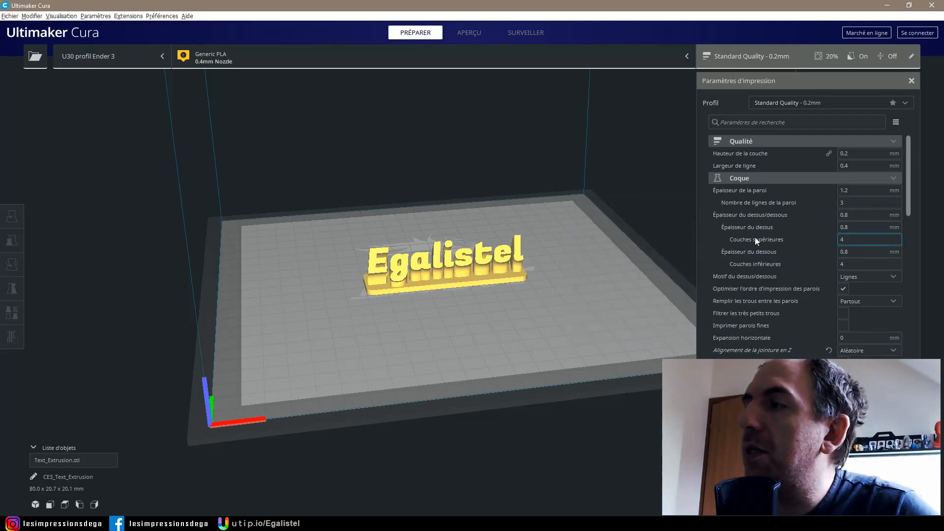
Review the print settings down to supports and plate adhesion, then slice the model and inspect its layer preview
{"action": "scroll", "coordinate": [756, 241], "scroll_direction": "down", "scroll_amount": 4}
{"action": "scroll", "coordinate": [755, 240], "scroll_direction": "down", "scroll_amount": 4}
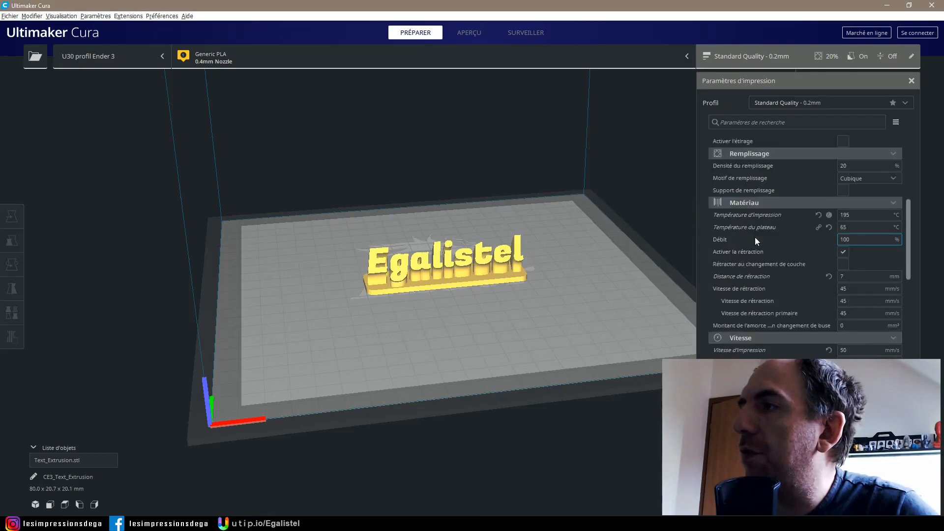
{"action": "scroll", "coordinate": [756, 240], "scroll_direction": "down", "scroll_amount": 6}
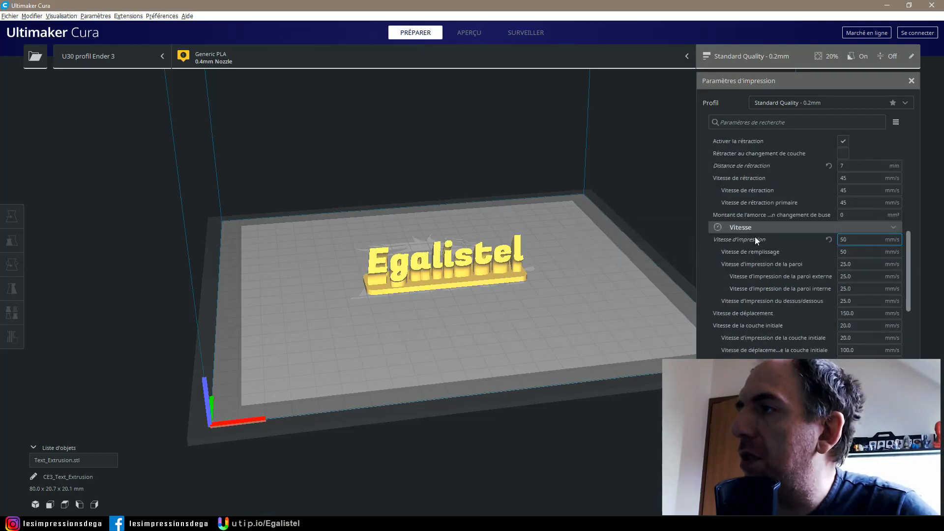
{"action": "scroll", "coordinate": [755, 240], "scroll_direction": "down", "scroll_amount": 5}
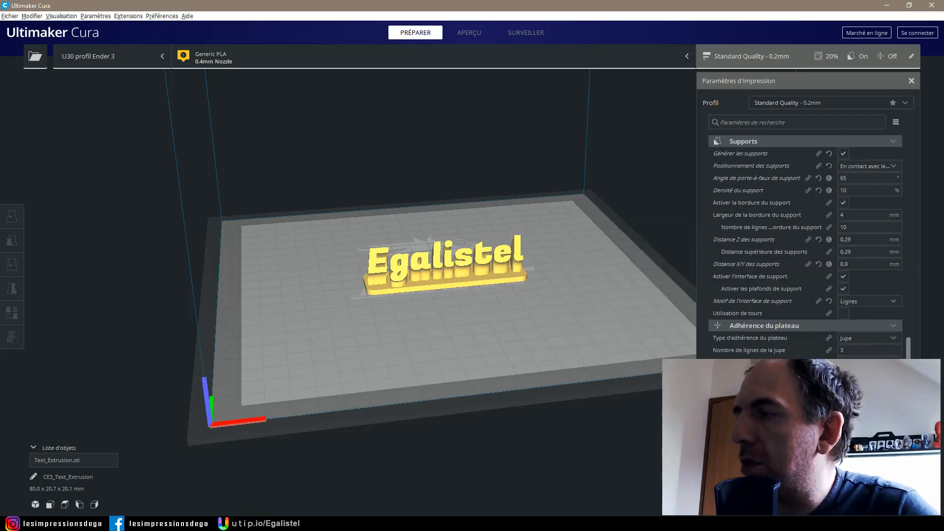
{"action": "left_click", "coordinate": [453, 437]}
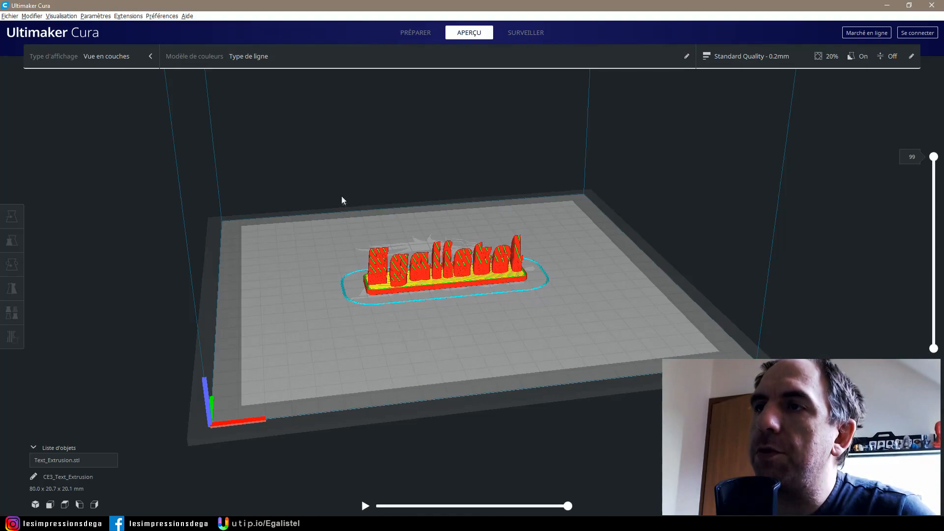
{"action": "right_click_drag", "start_coordinate": [379, 211], "coordinate": [838, 213]}
{"action": "mouse_move", "coordinate": [934, 161]}
{"action": "left_mouse_down"}
{"action": "mouse_move", "coordinate": [934, 173]}
{"action": "mouse_move", "coordinate": [934, 157]}
{"action": "left_mouse_up"}
Save the sliced G-code to the desktop under the file name egalistel
{"action": "left_click", "coordinate": [851, 494]}
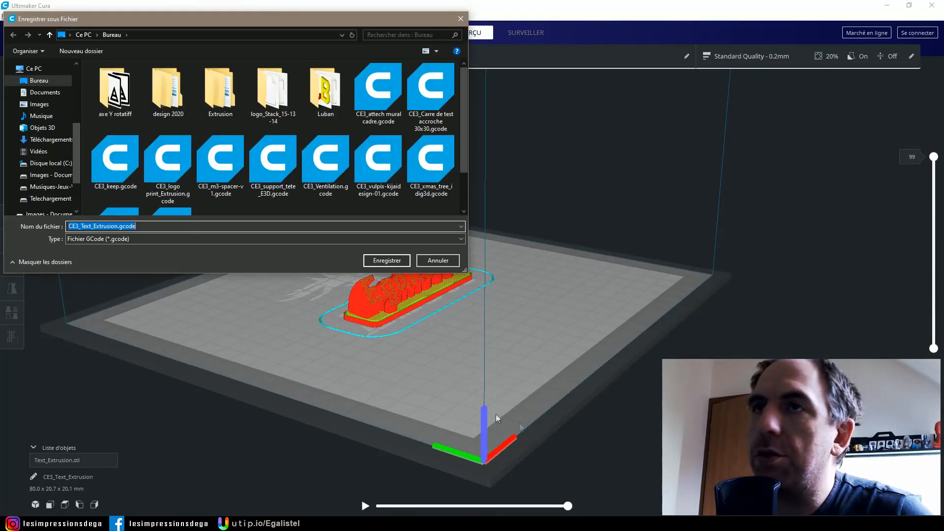
{"action": "type", "text": "egalistel"}
{"action": "key", "text": "Return"}
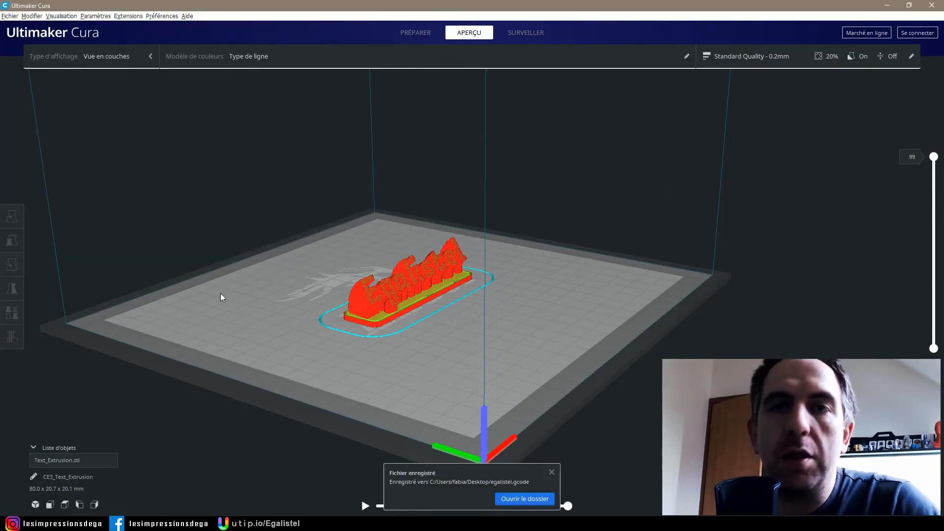